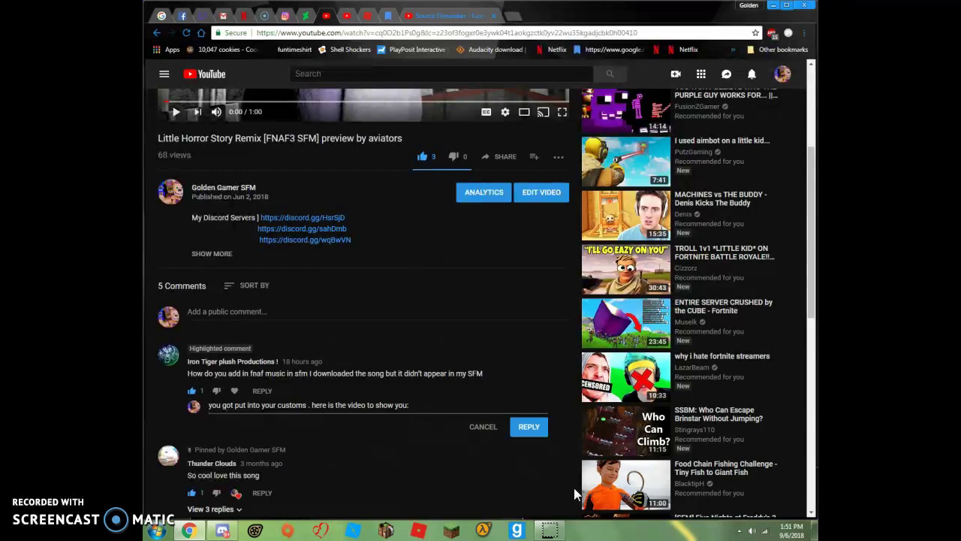
From the desktop, browse Computer to Local Disk (C:) > Program Files (x86) > Steam
left_click(189, 531)
left_click(156, 531)
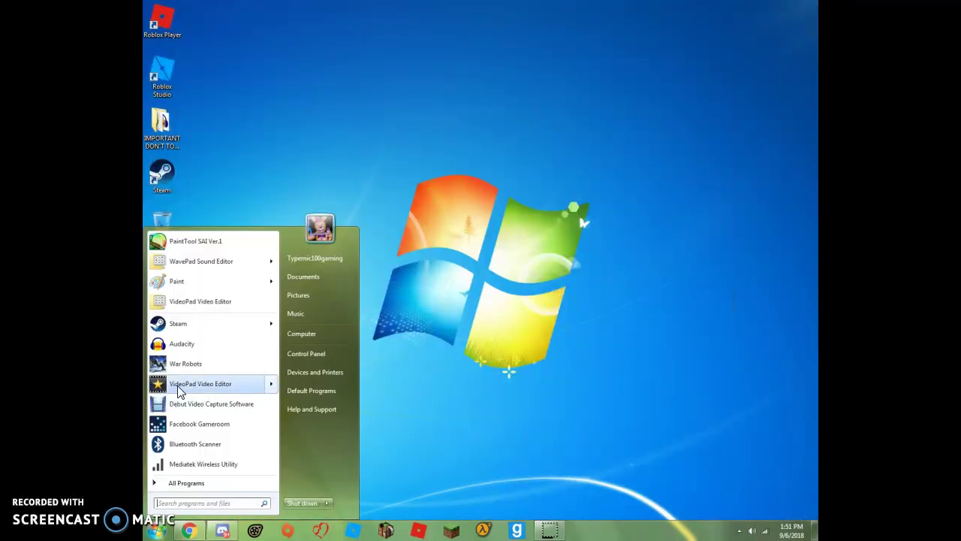
left_click(305, 334)
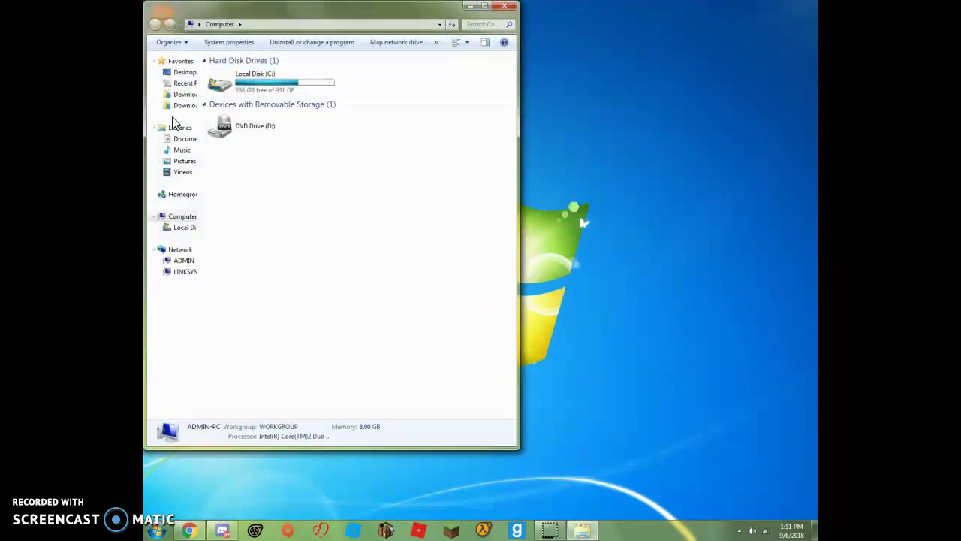
left_click(147, 535)
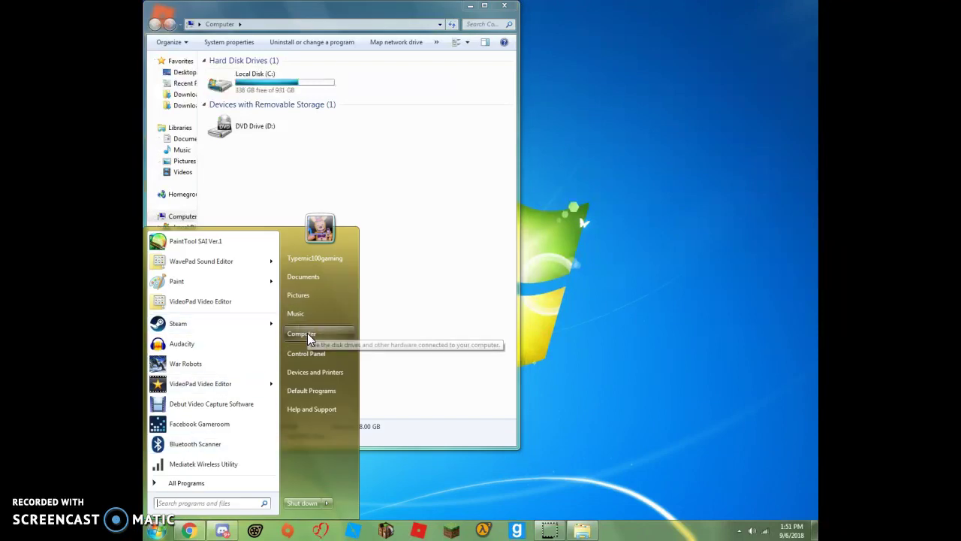
double_click(268, 88)
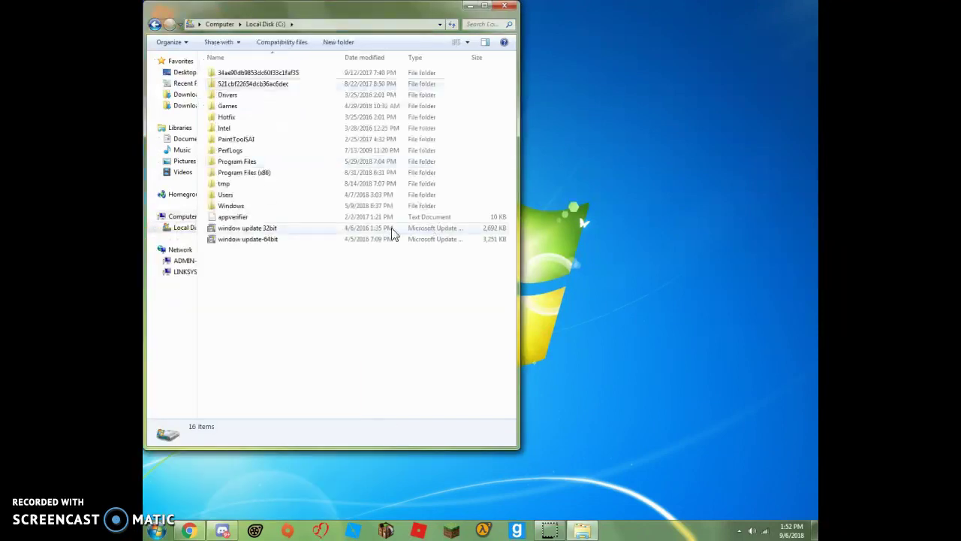
double_click(274, 175)
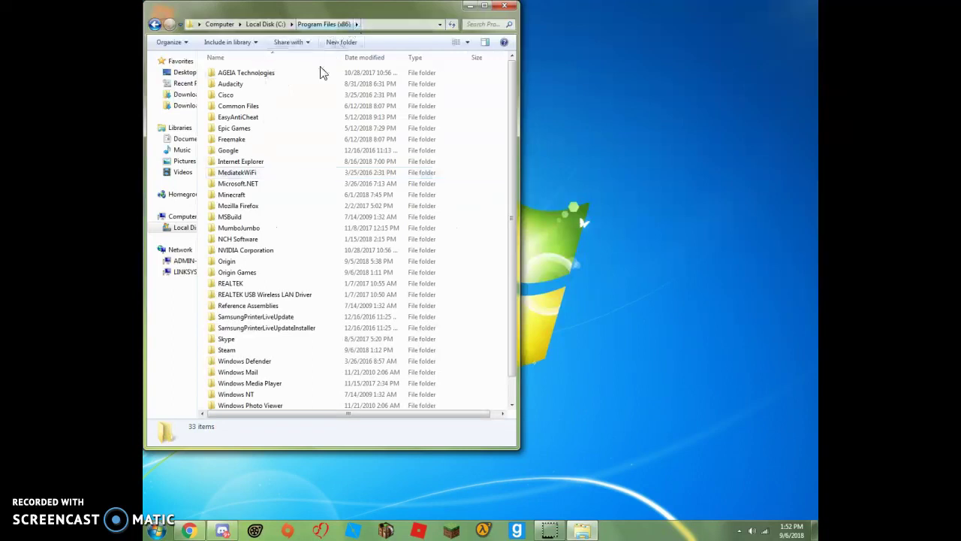
scroll(306, 358, "down", 1)
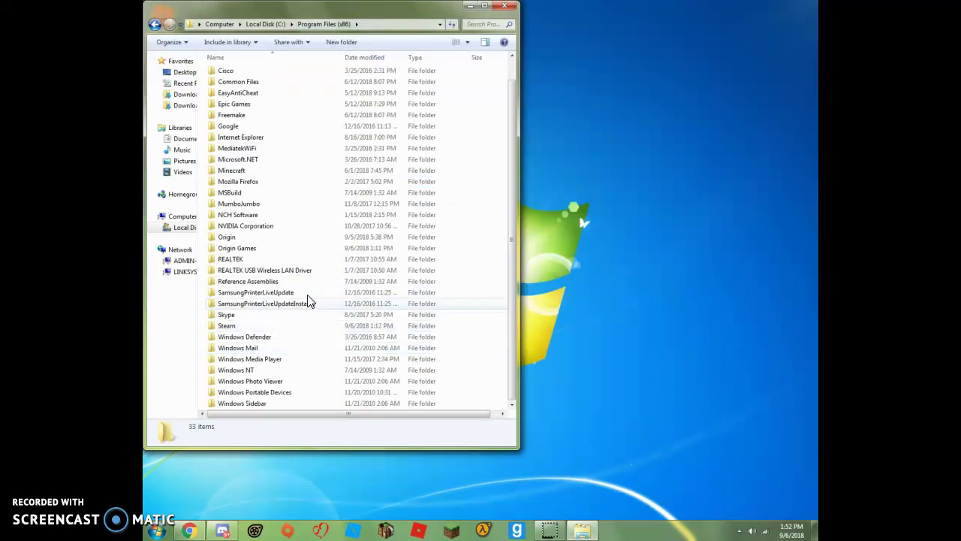
double_click(303, 331)
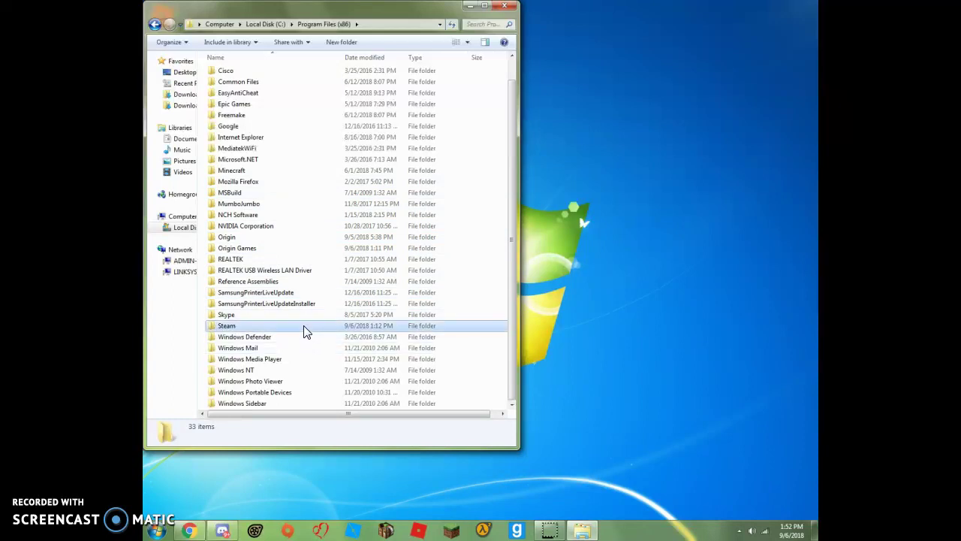
scroll(304, 313, "down", 2)
Go into steamapps\common\SourceFilmmaker\game\workshop\sound\custom
scroll(306, 301, "up", 2)
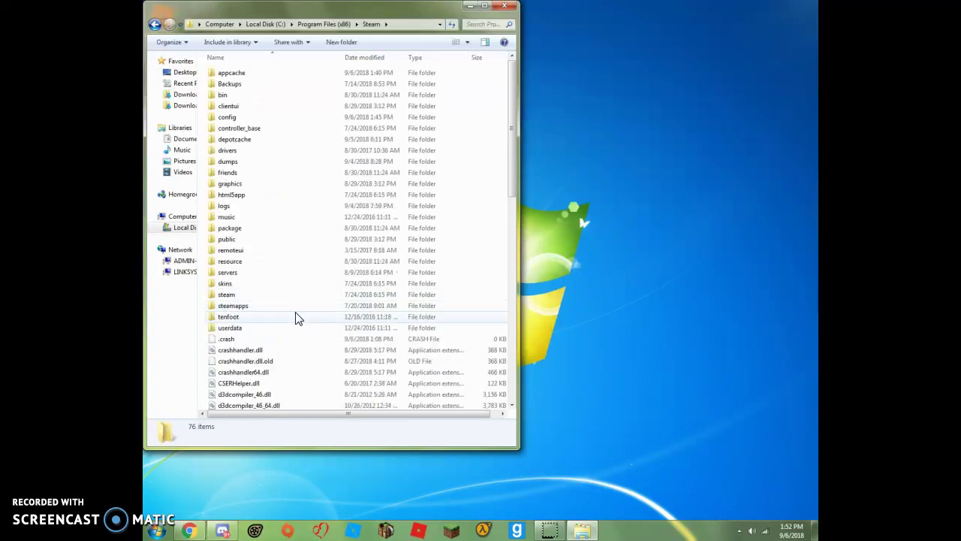
double_click(296, 307)
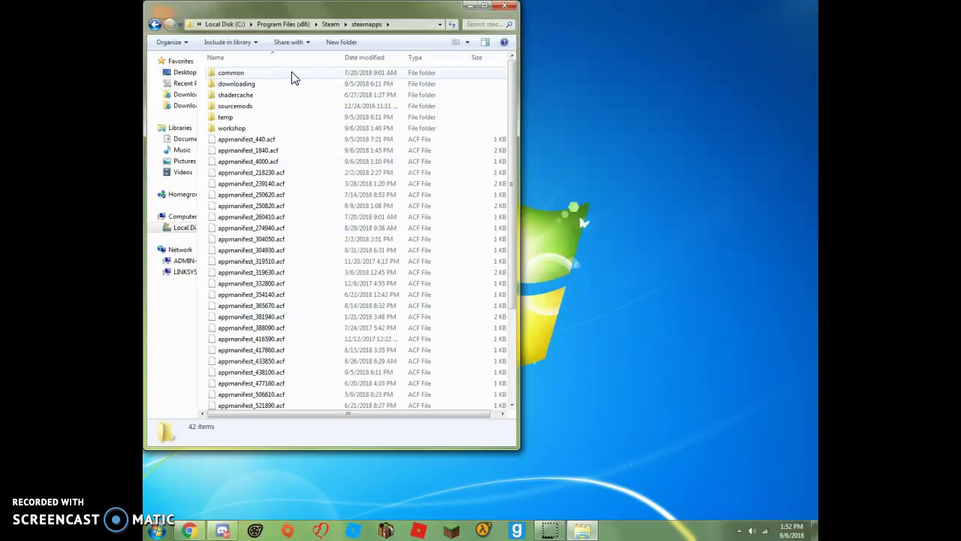
double_click(233, 73)
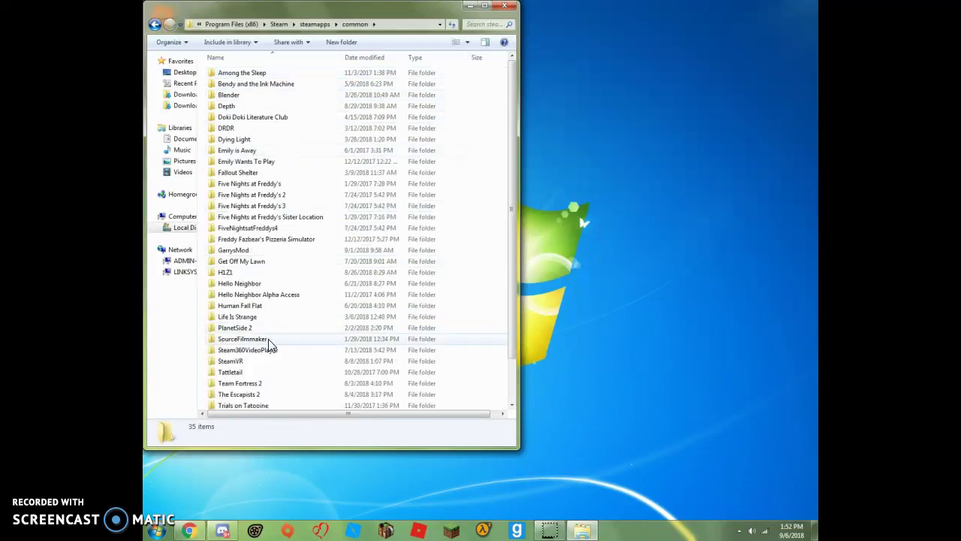
double_click(247, 339)
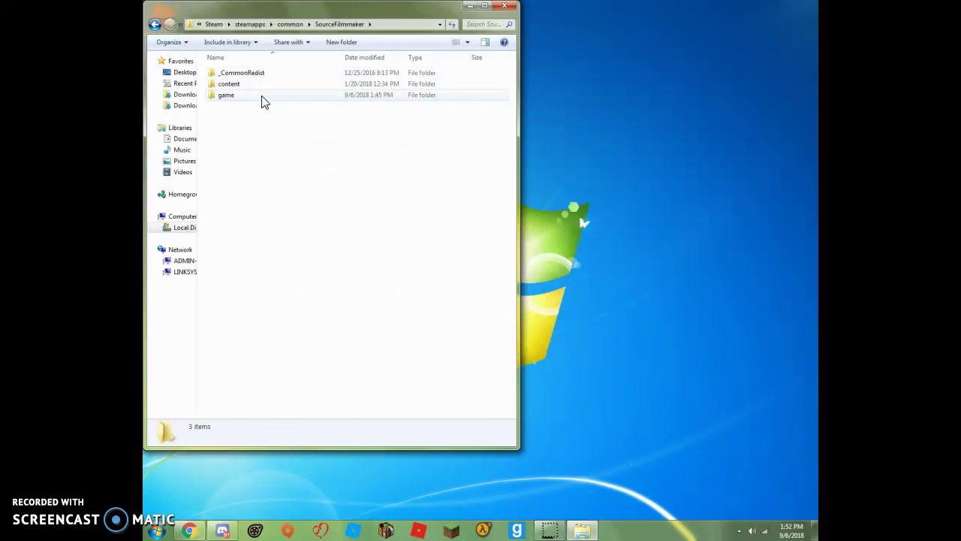
double_click(226, 96)
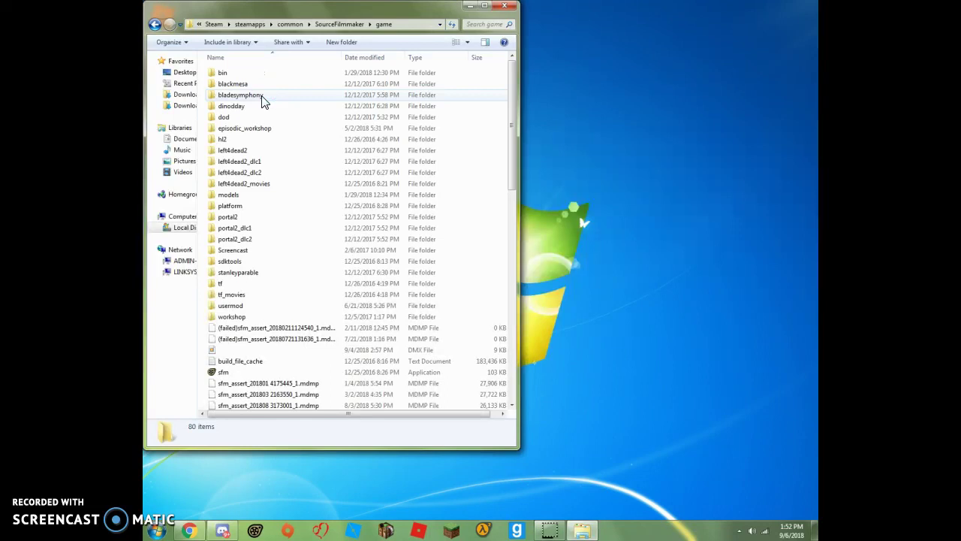
double_click(245, 318)
double_click(239, 151)
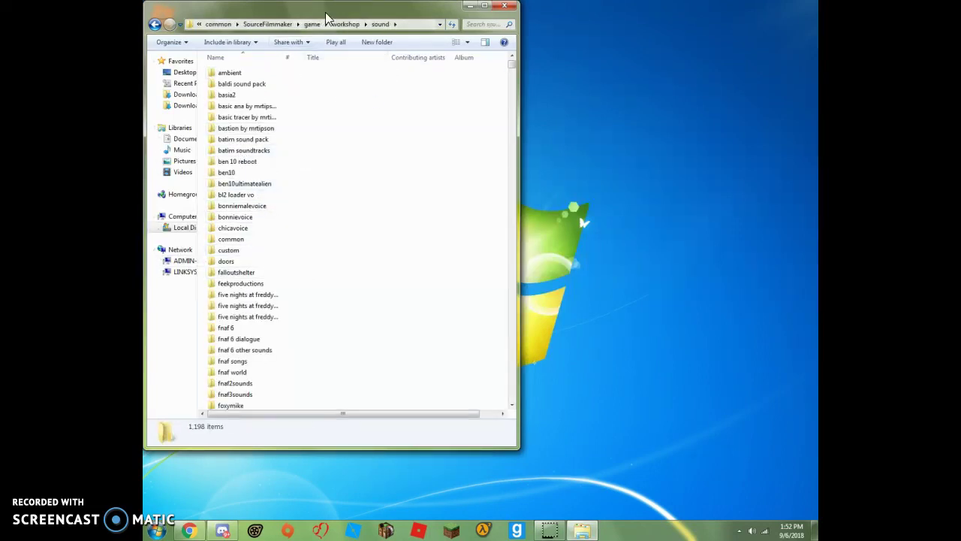
double_click(264, 256)
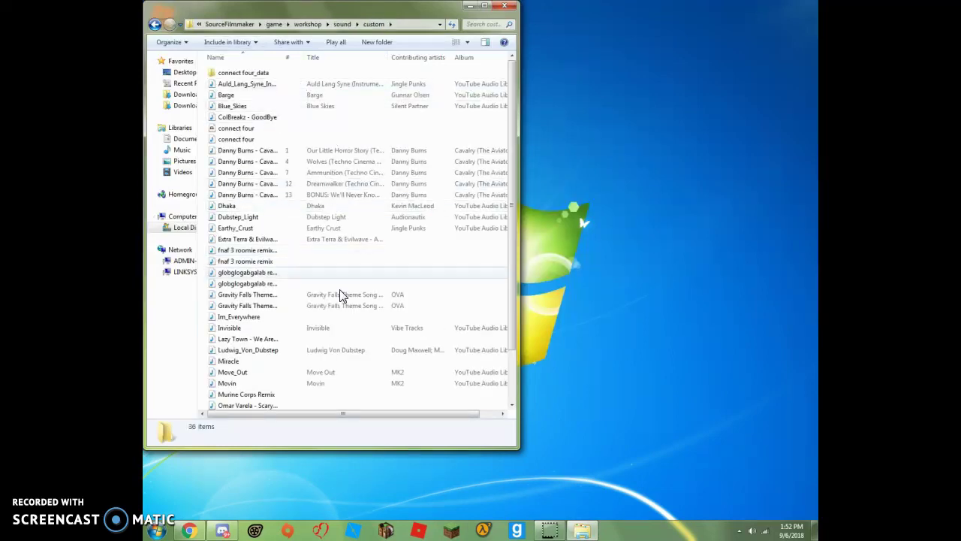
Open a second Explorer window on Documents and place it on the screen's right side
left_click(158, 530)
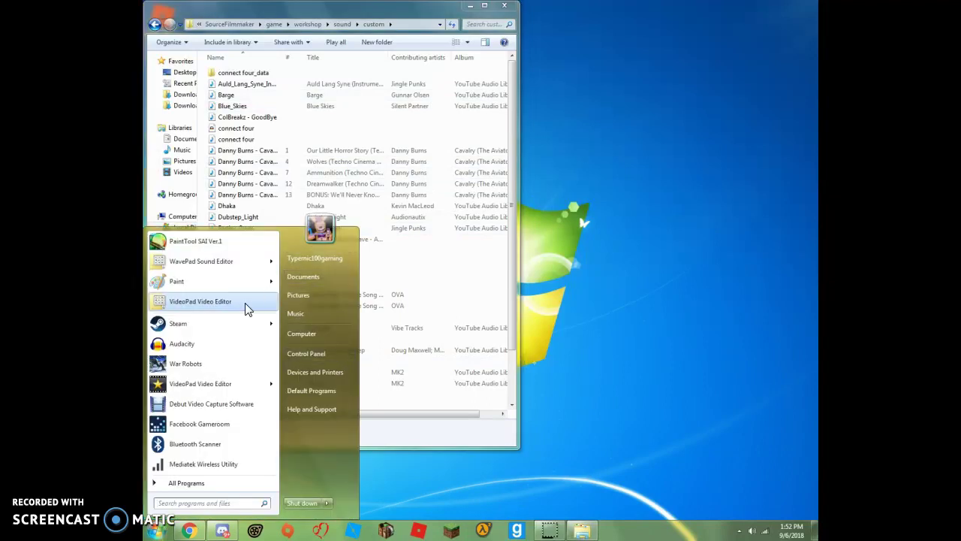
left_click(323, 279)
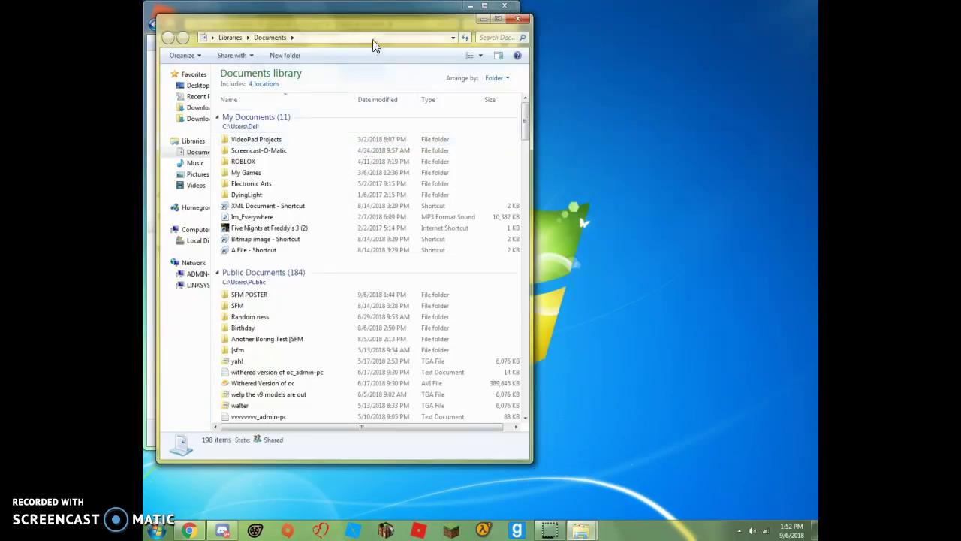
left_click_drag(379, 29, 737, 21)
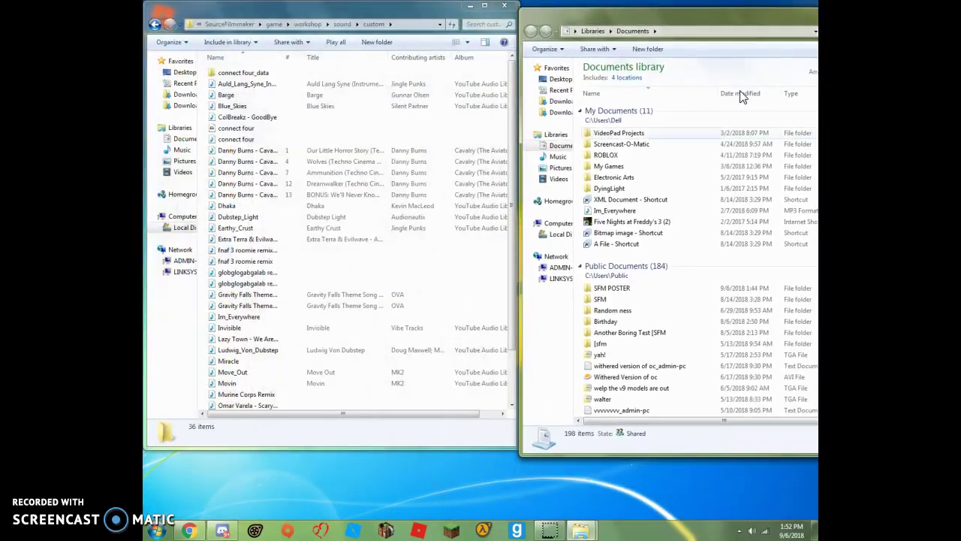
Switch the second window to the Music library and select the Trespass and Barge tracks
left_click(560, 159)
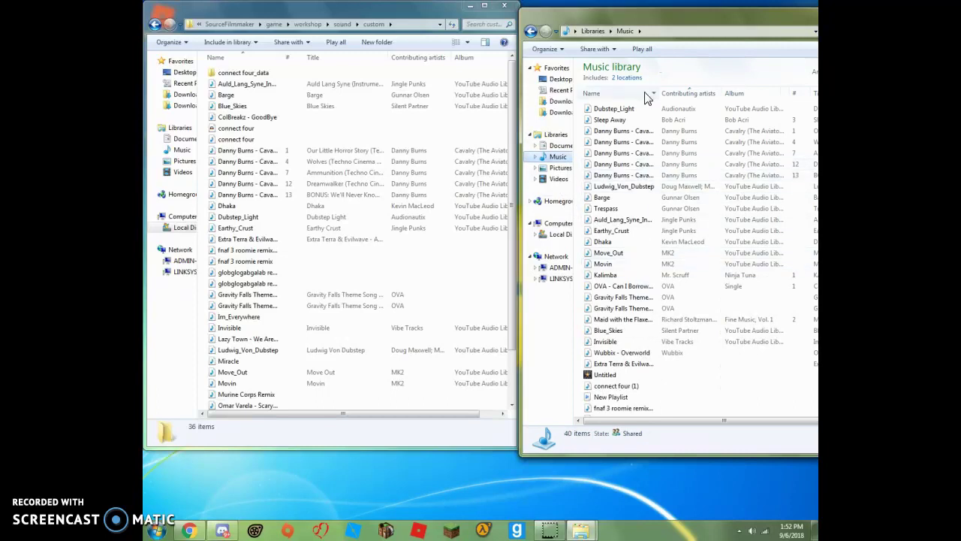
left_click(625, 208)
left_click(697, 197, "ctrl")
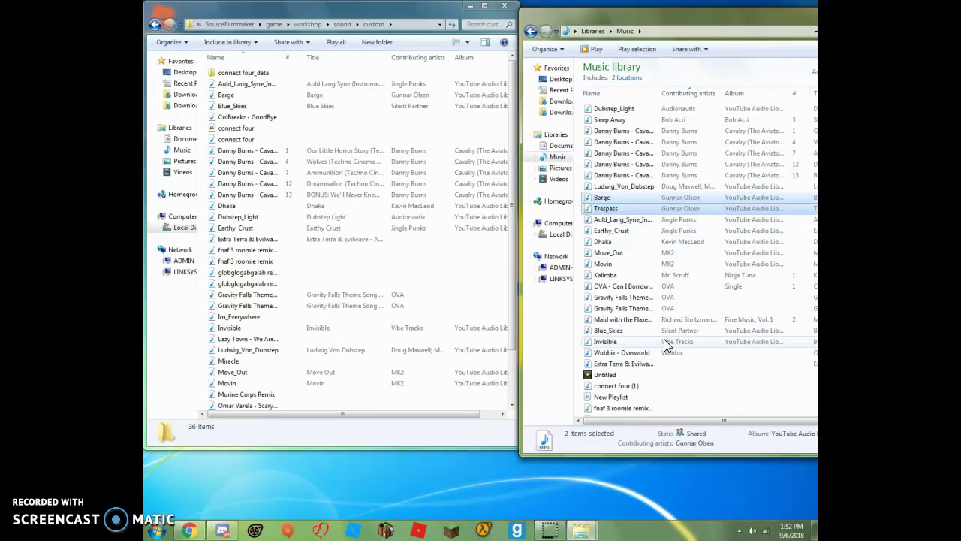
scroll(664, 343, "down", 4)
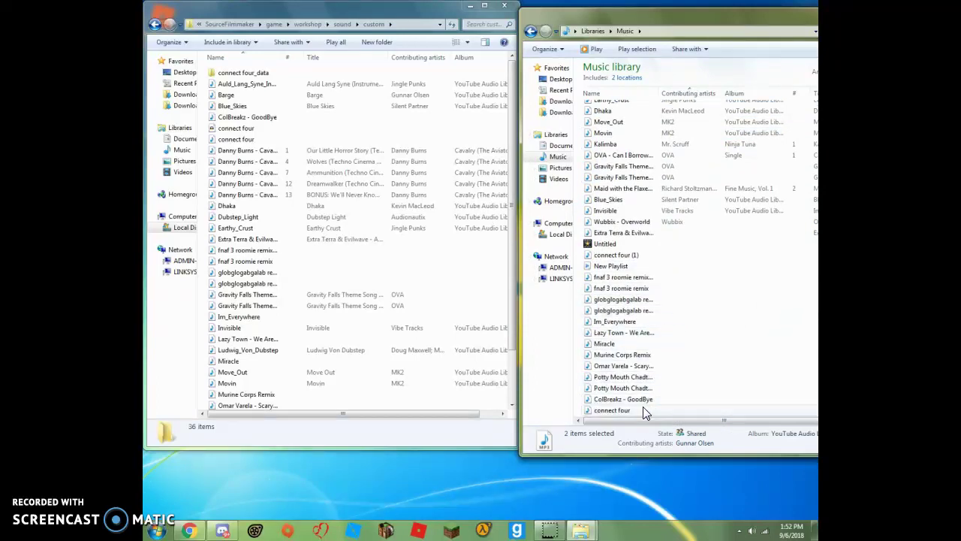
scroll(665, 391, "up", 4)
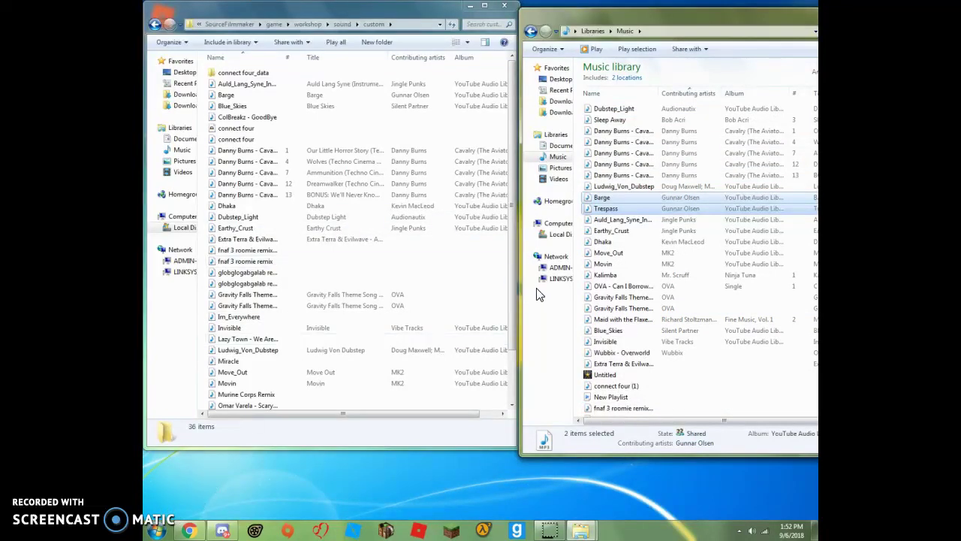
left_click(256, 531)
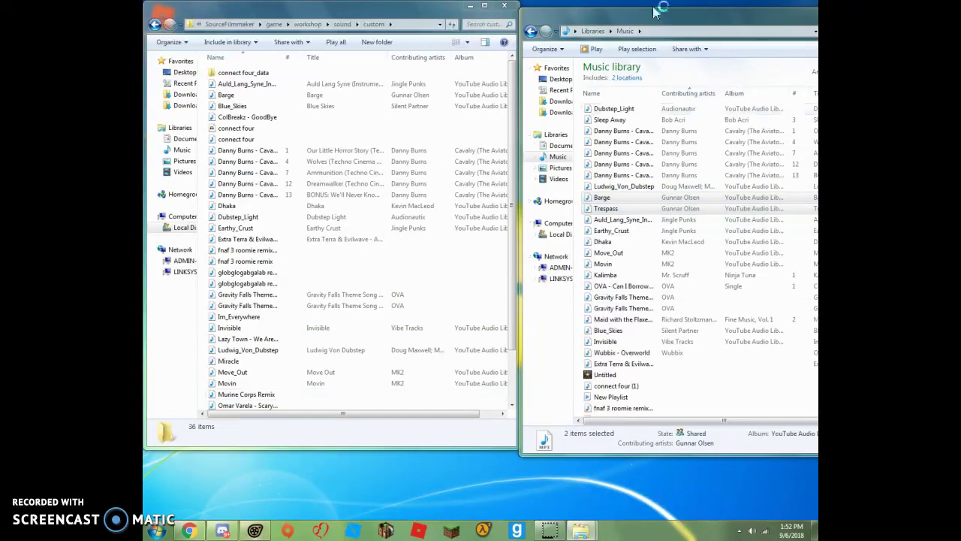
mouse_move(629, 11)
left_mouse_down()
mouse_move(562, 13)
mouse_move(569, 20)
left_mouse_up()
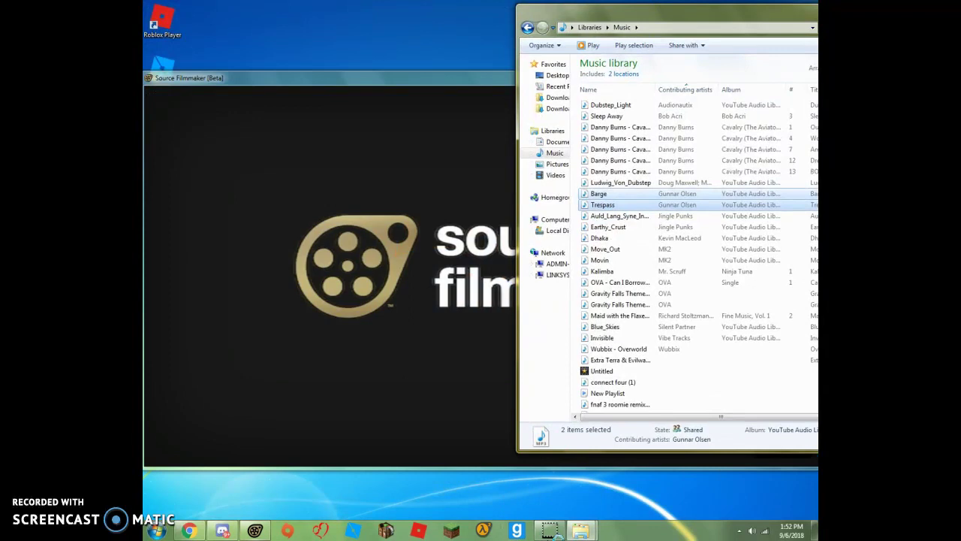
mouse_move(597, 534)
left_click(541, 455)
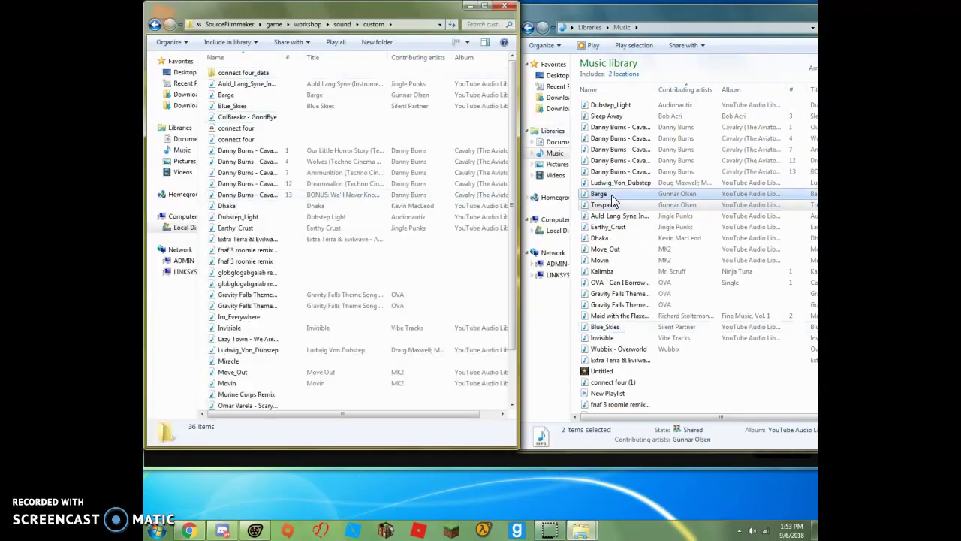
left_click_drag(410, 251, 321, 215)
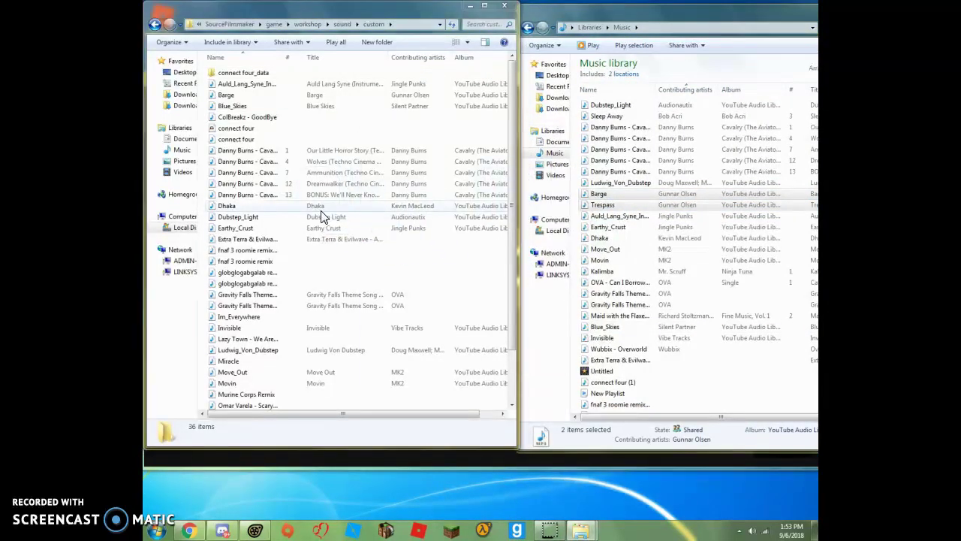
left_click(572, 375)
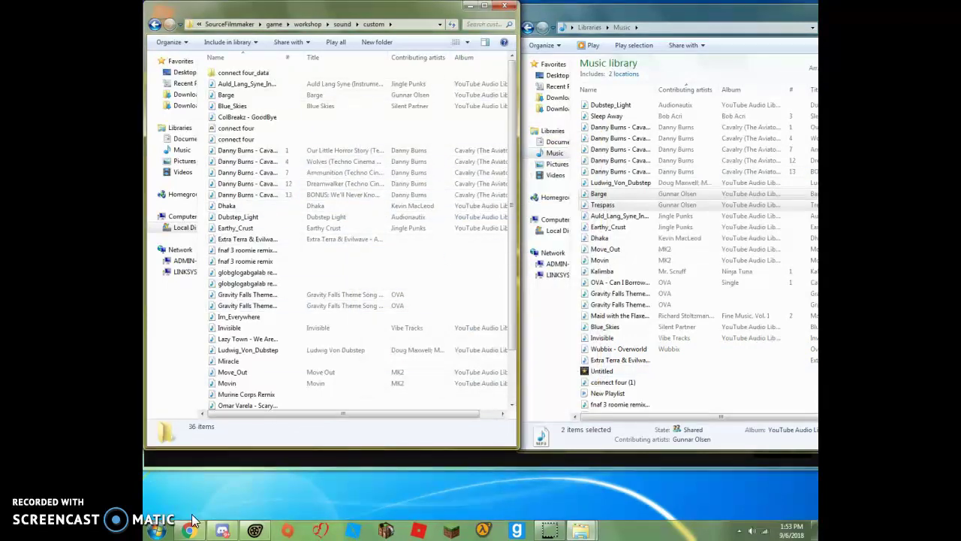
Switch from the file windows back to YouTube in Chrome
left_click(157, 531)
left_click(189, 530)
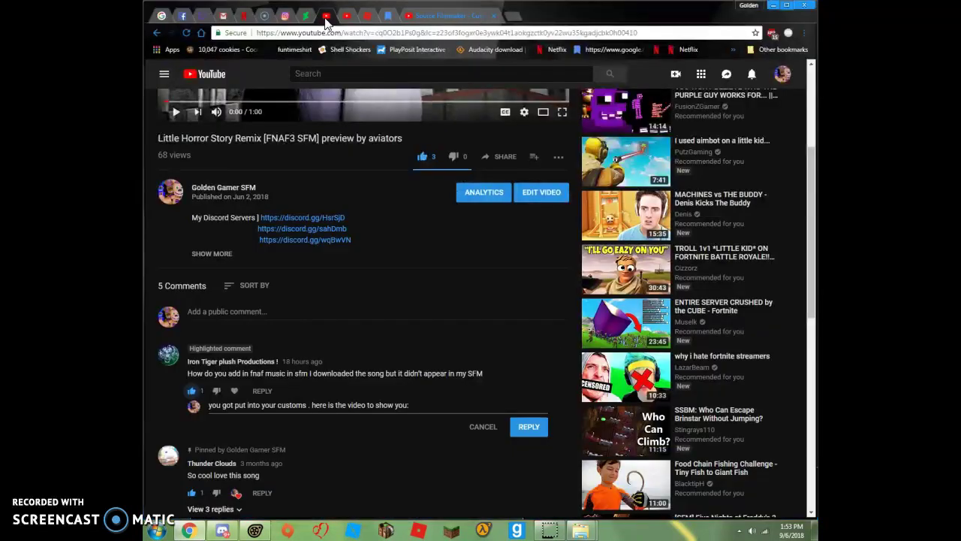
scroll(368, 164, "up", 3)
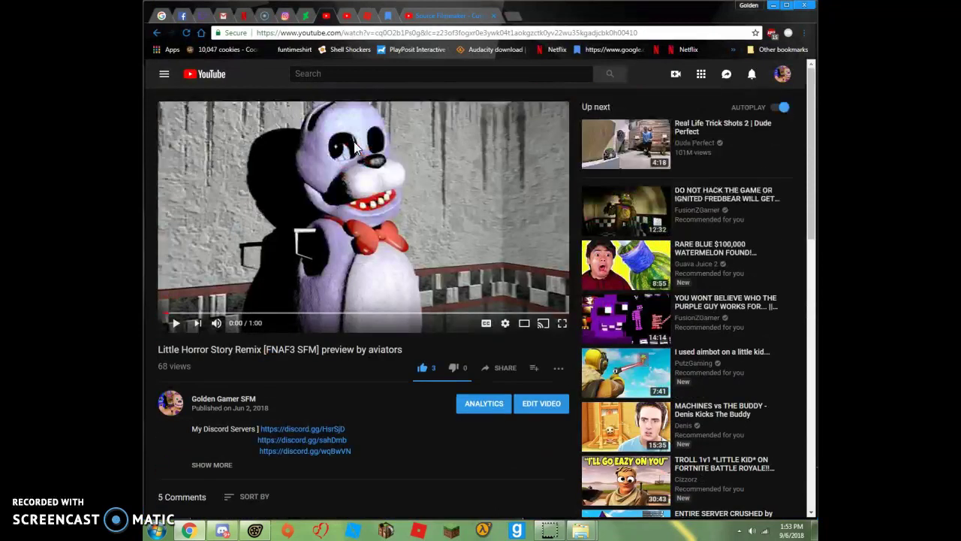
Open YouTube's watch history and scroll through the previously watched videos
left_click(165, 75)
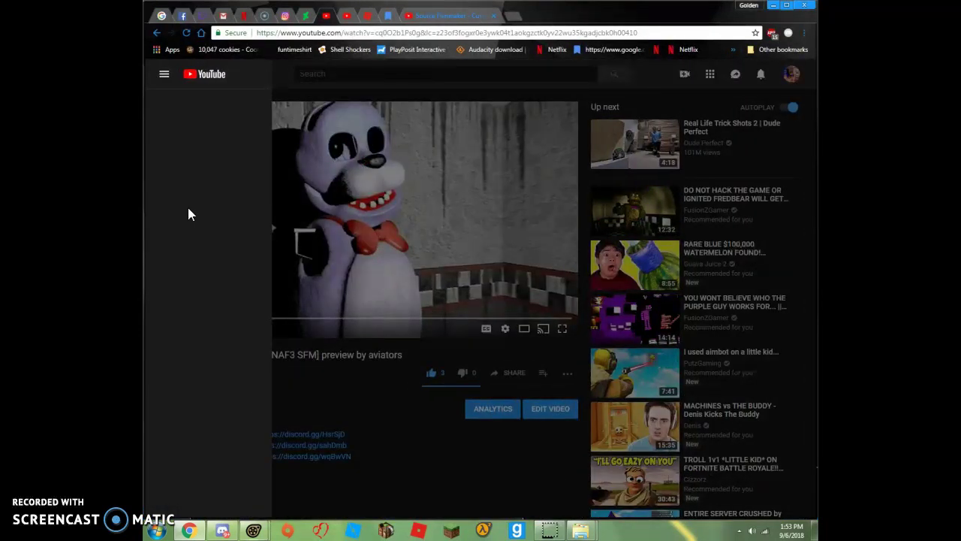
left_click(214, 211)
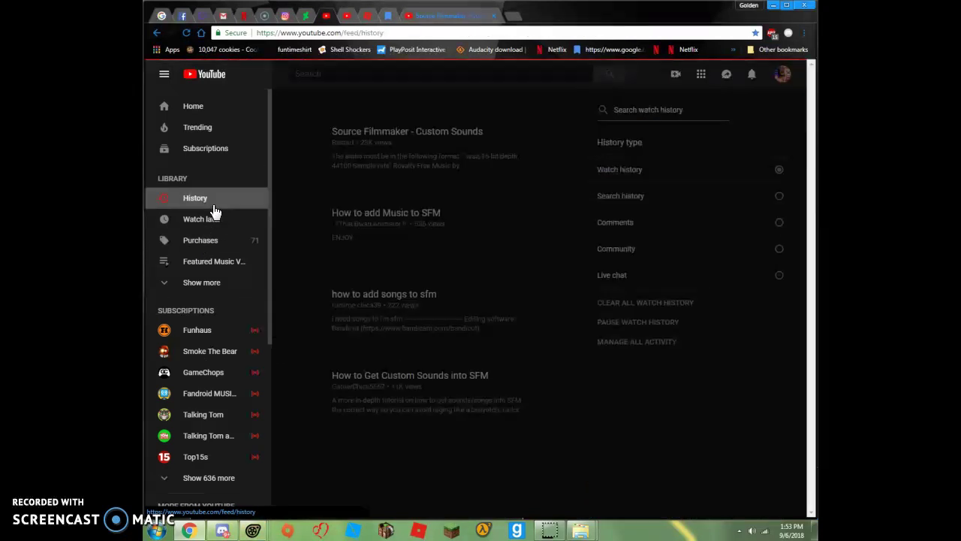
scroll(256, 268, "down", 5)
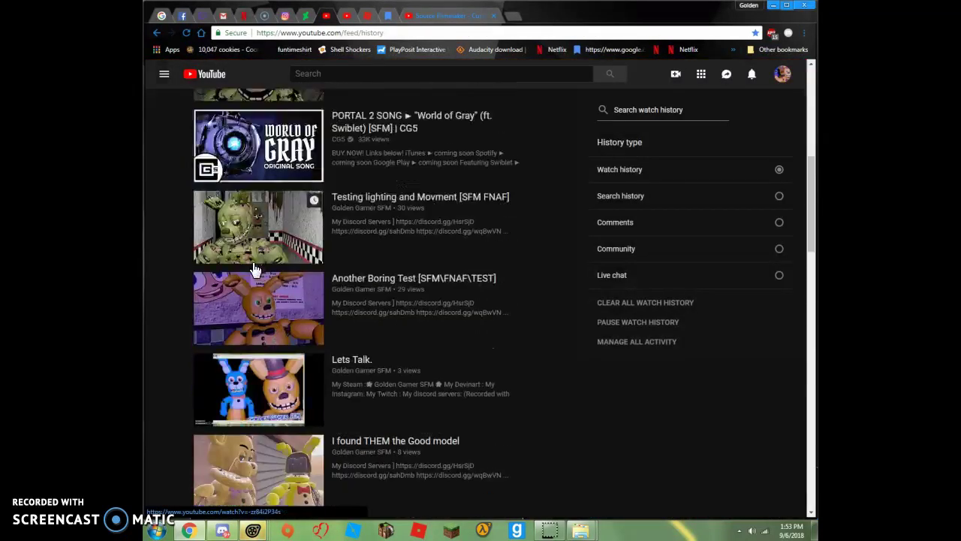
scroll(256, 267, "down", 3)
scroll(255, 266, "up", 5)
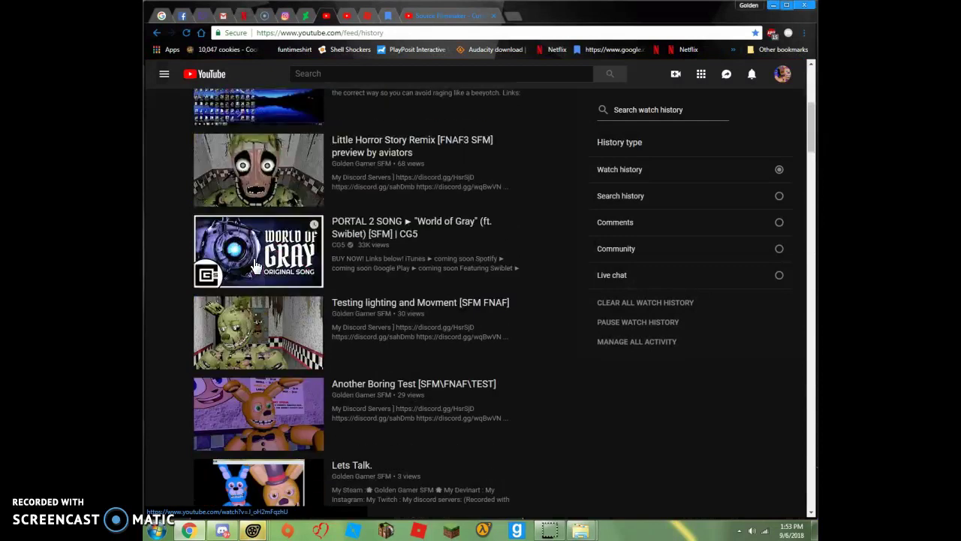
scroll(255, 267, "down", 10)
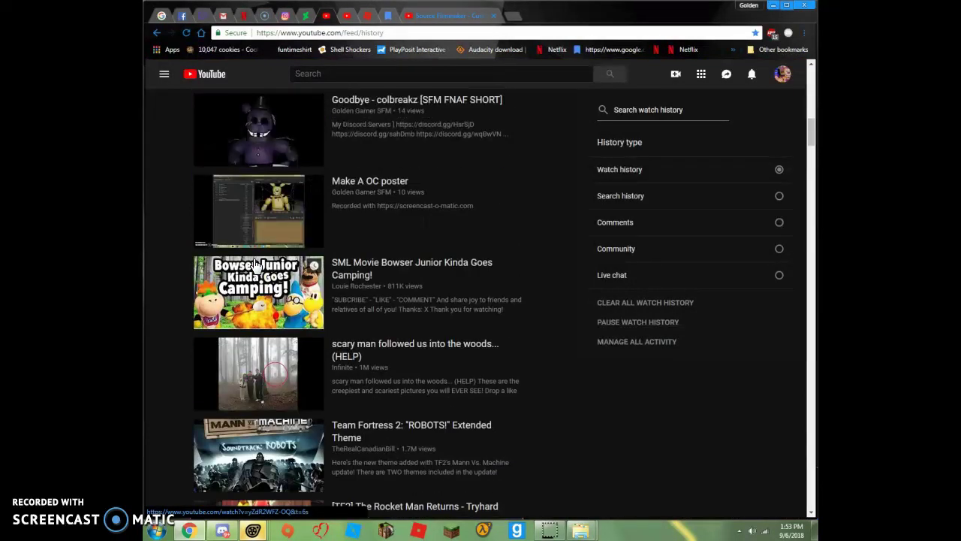
scroll(255, 265, "down", 8)
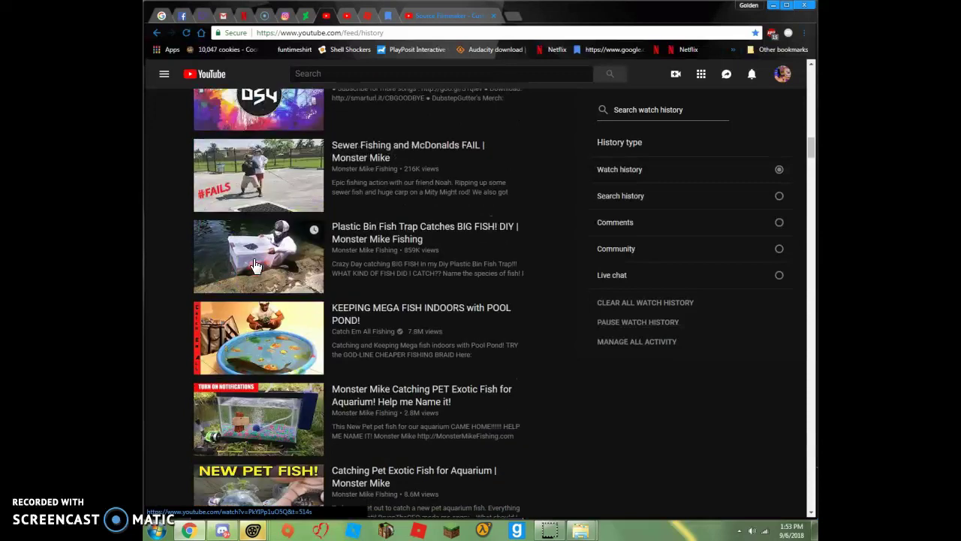
scroll(255, 265, "down", 13)
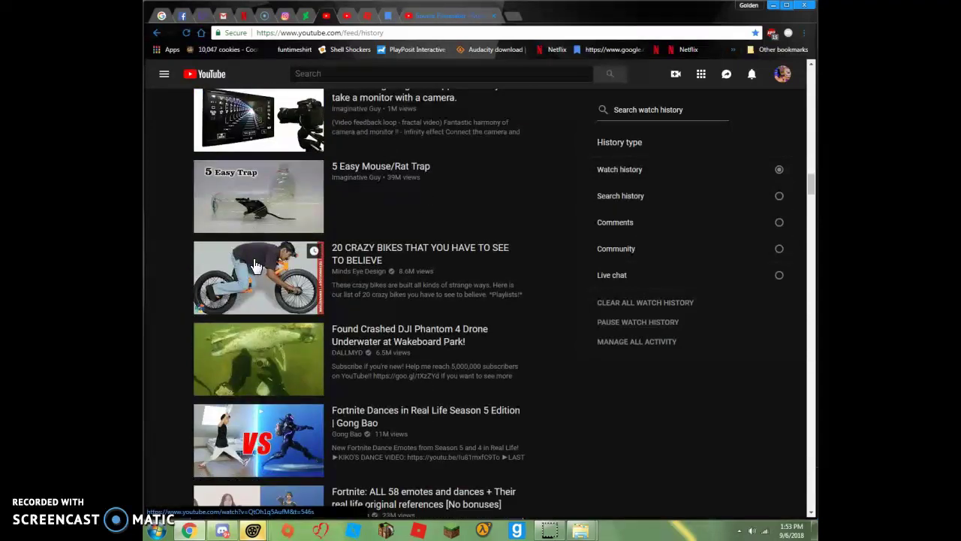
scroll(468, 433, "down", 6)
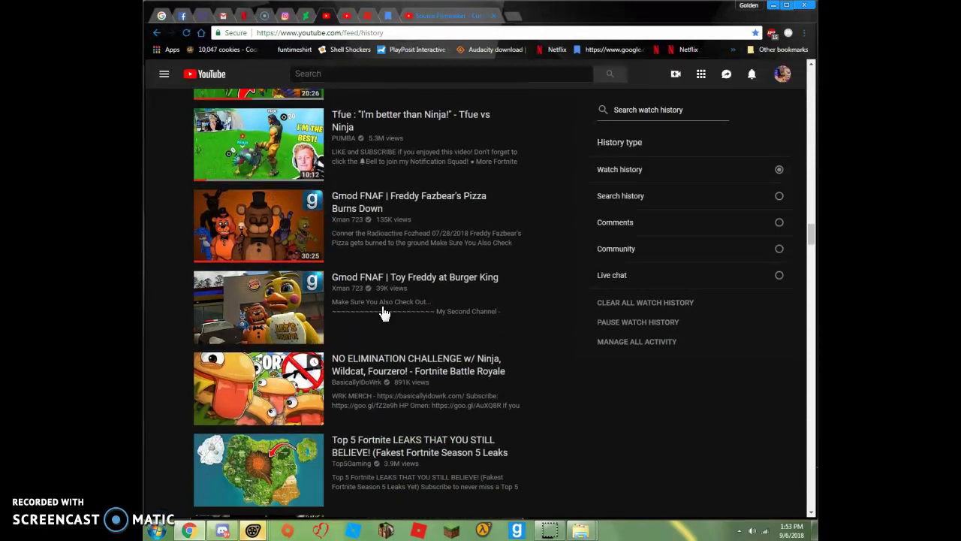
Search YouTube for 'dubstepgutter' to reach the DubStepGutter channel
left_click(377, 73)
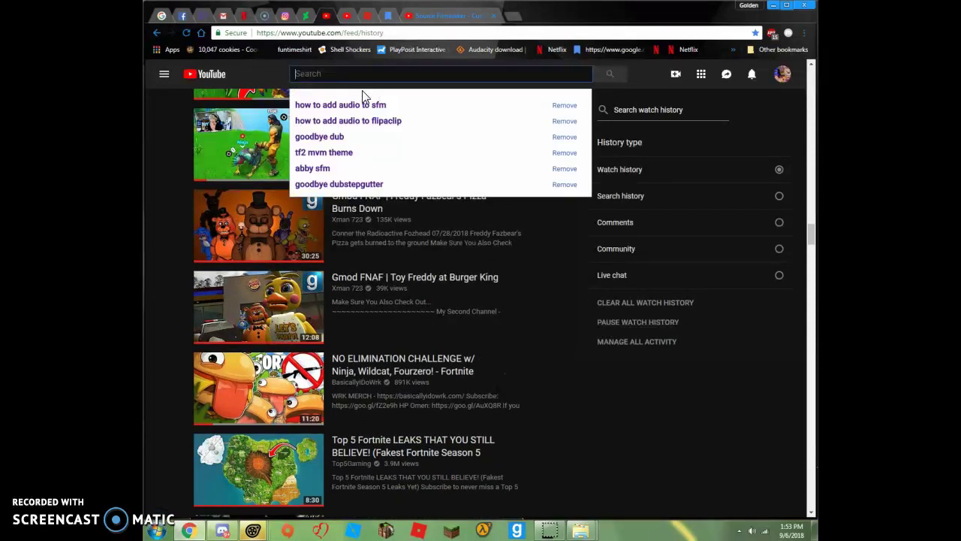
type("dub")
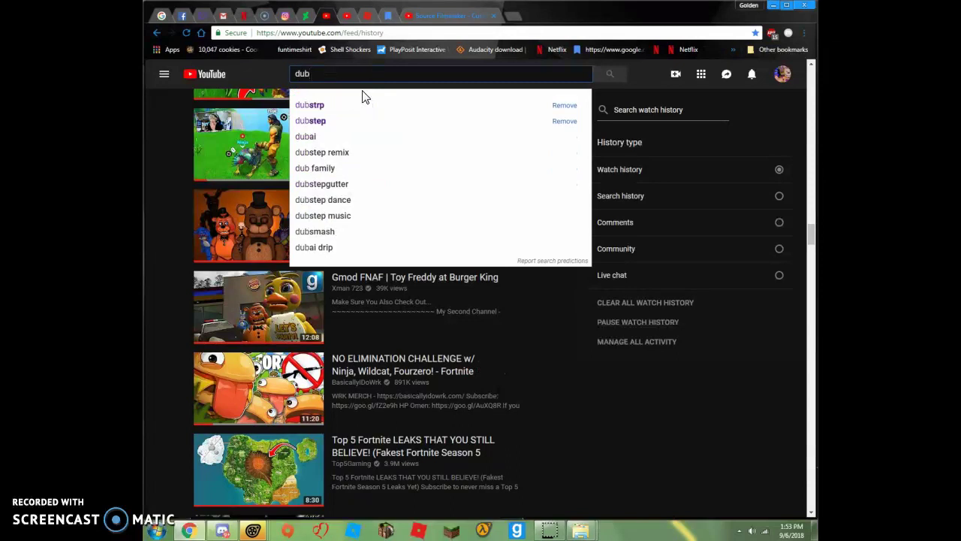
type("step")
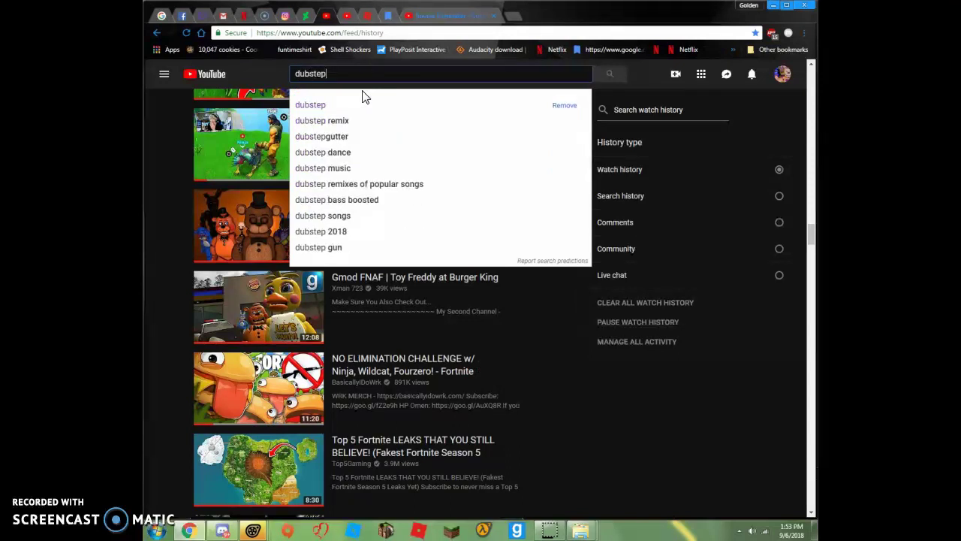
type("gu")
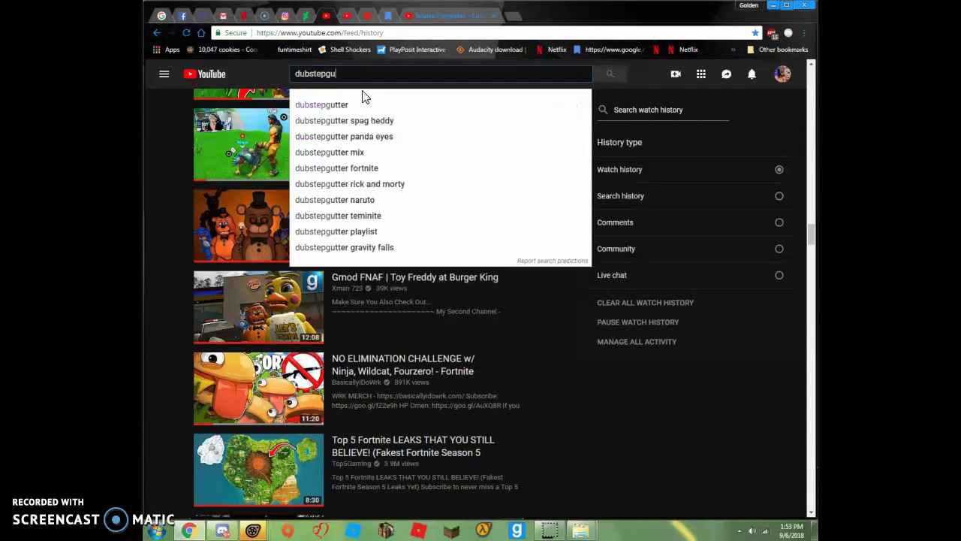
type("tter")
key("Return")
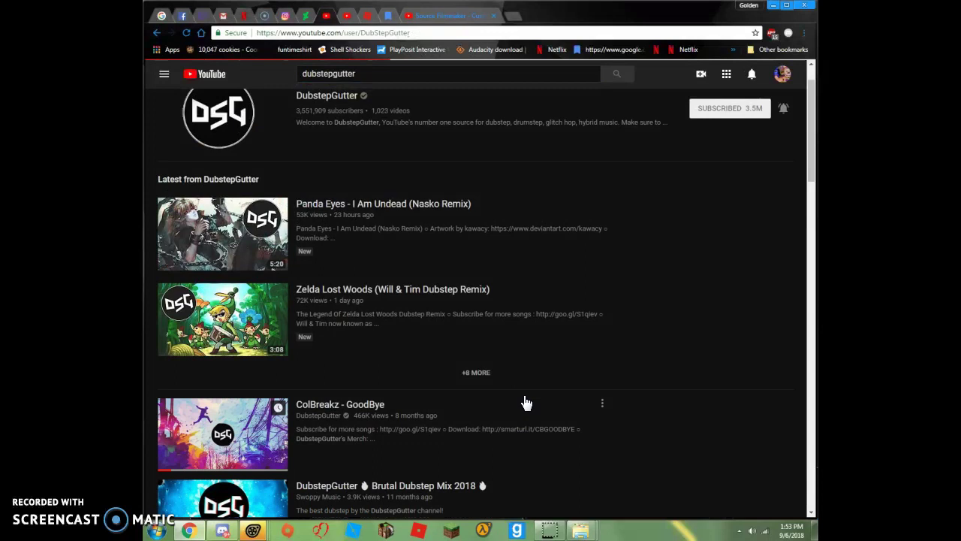
Scroll the DubstepGutter Videos tab to find and open 'Panda Eyes - Opposite Side'
scroll(533, 374, "down", 3)
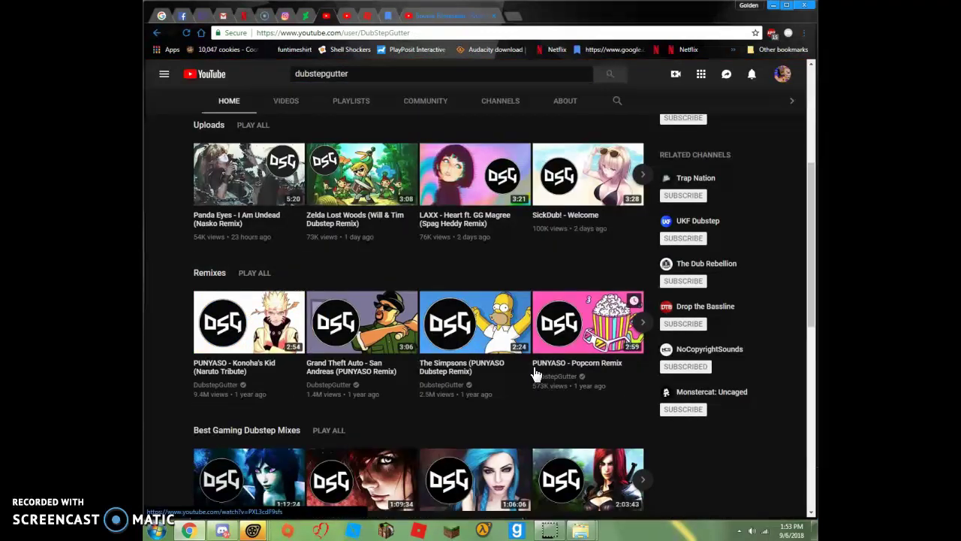
scroll(534, 374, "up", 5)
left_click(305, 162)
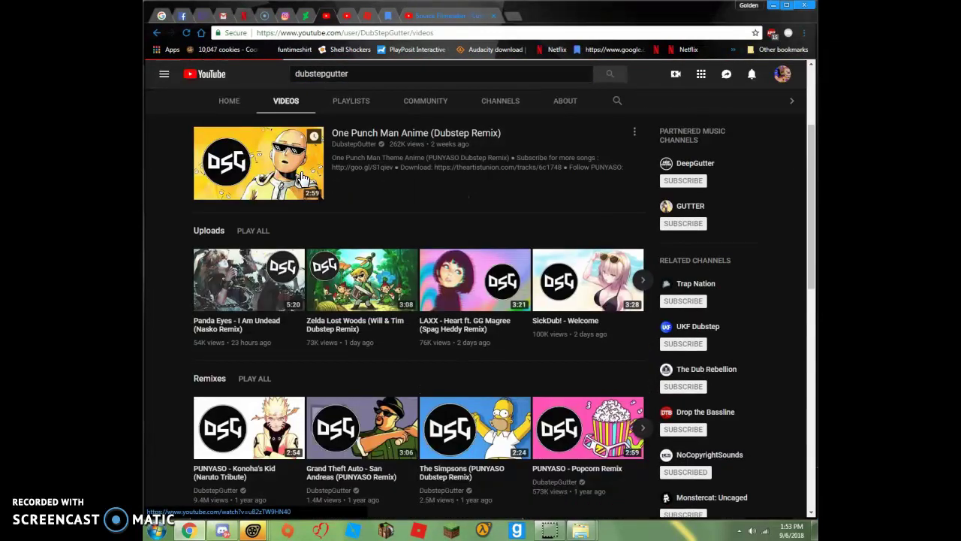
scroll(511, 303, "down", 3)
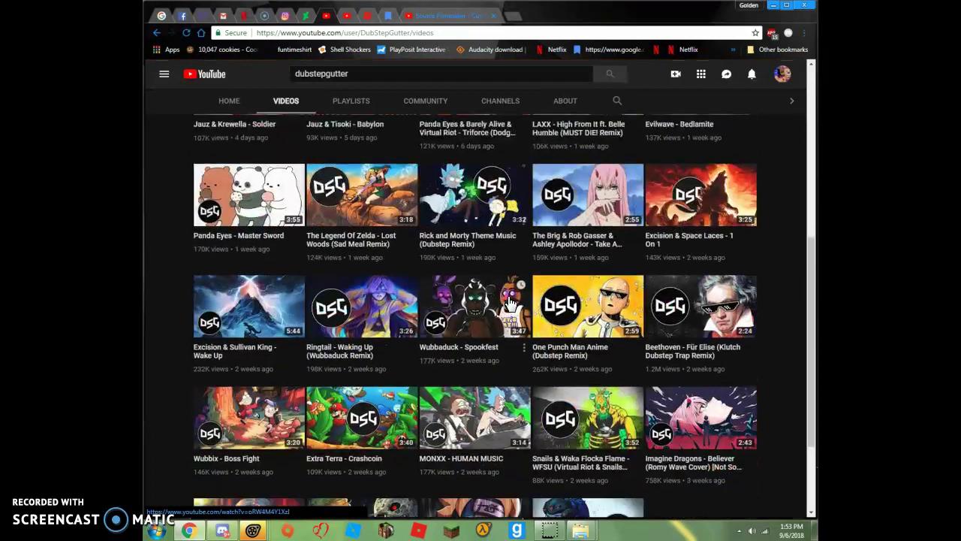
scroll(510, 303, "up", 3)
scroll(518, 286, "down", 5)
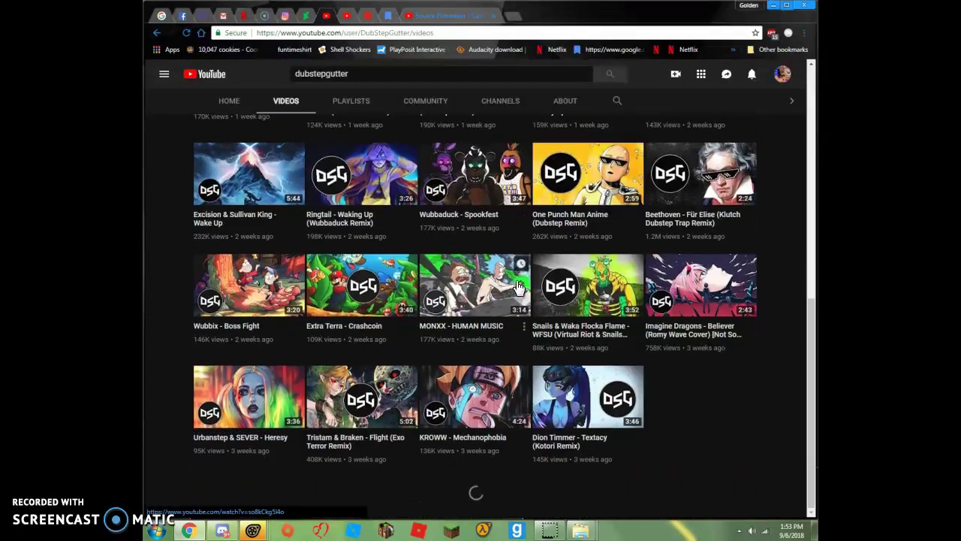
scroll(522, 241, "down", 6)
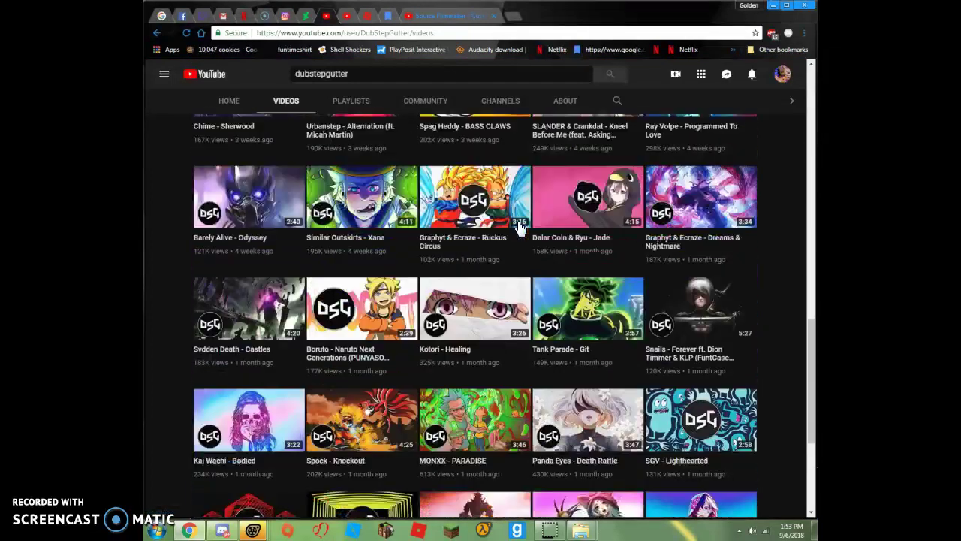
mouse_move(590, 531)
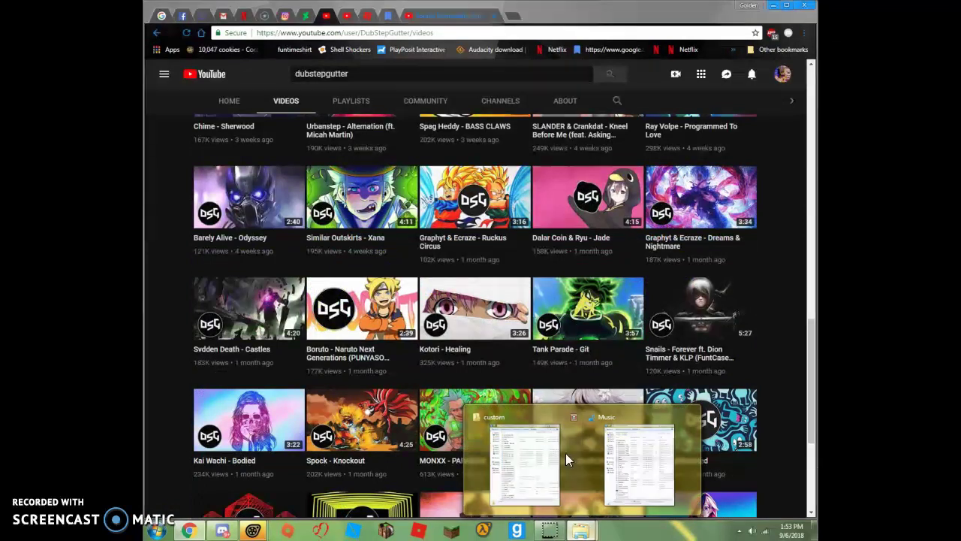
scroll(781, 368, "down", 3)
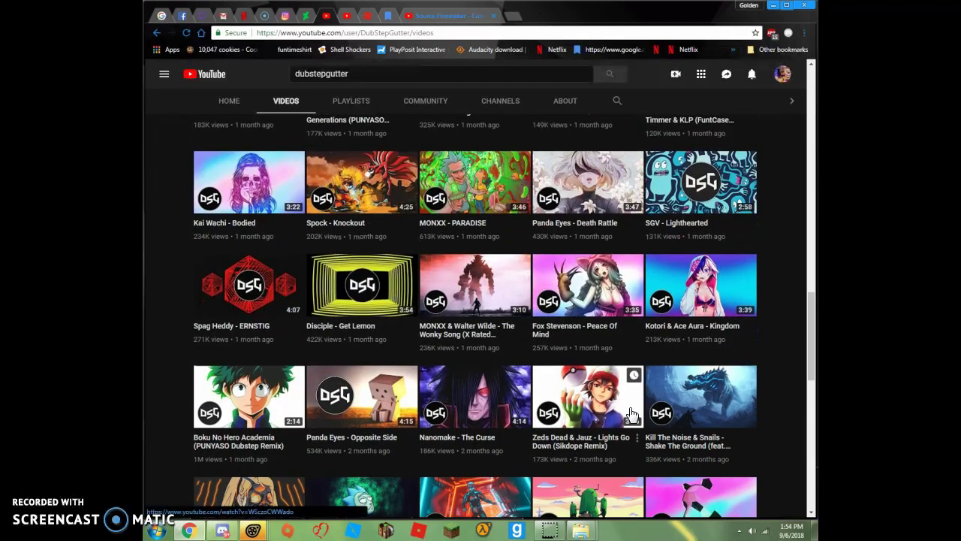
scroll(676, 391, "down", 3)
scroll(569, 280, "down", 2)
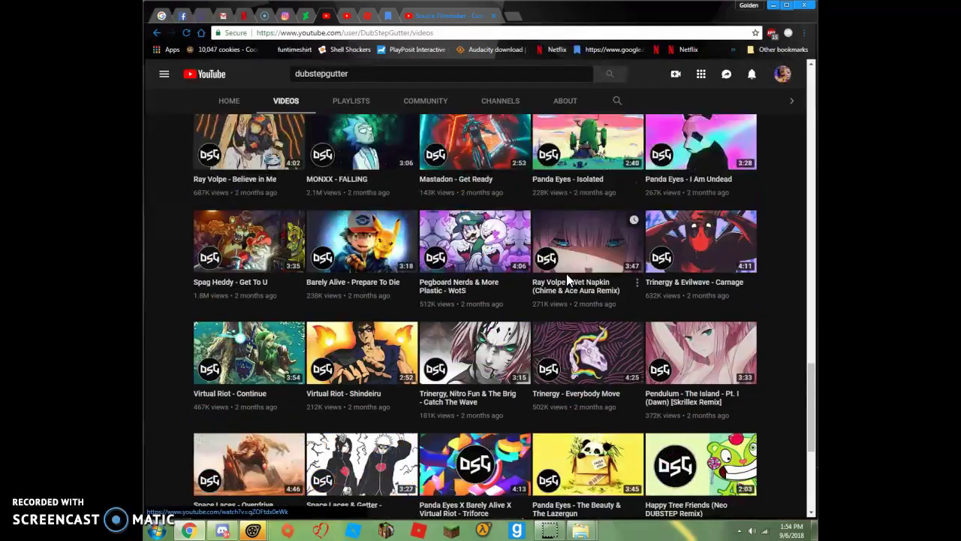
scroll(567, 275, "up", 3)
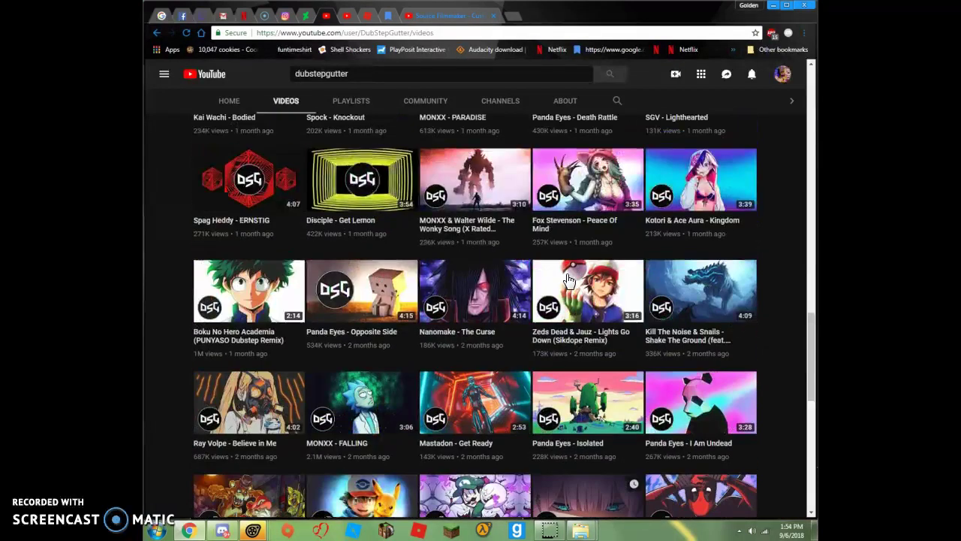
scroll(368, 218, "down", 7)
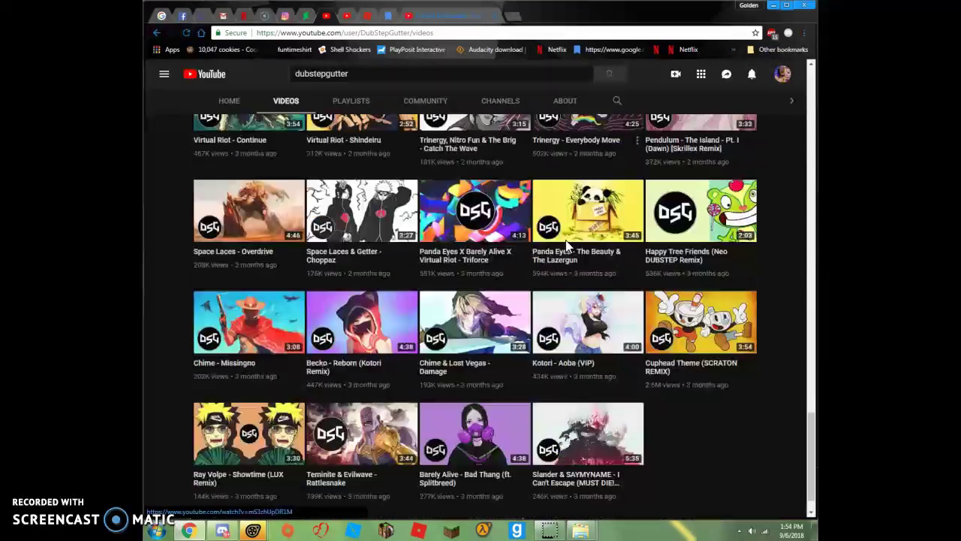
scroll(326, 319, "up", 4)
scroll(326, 320, "up", 3)
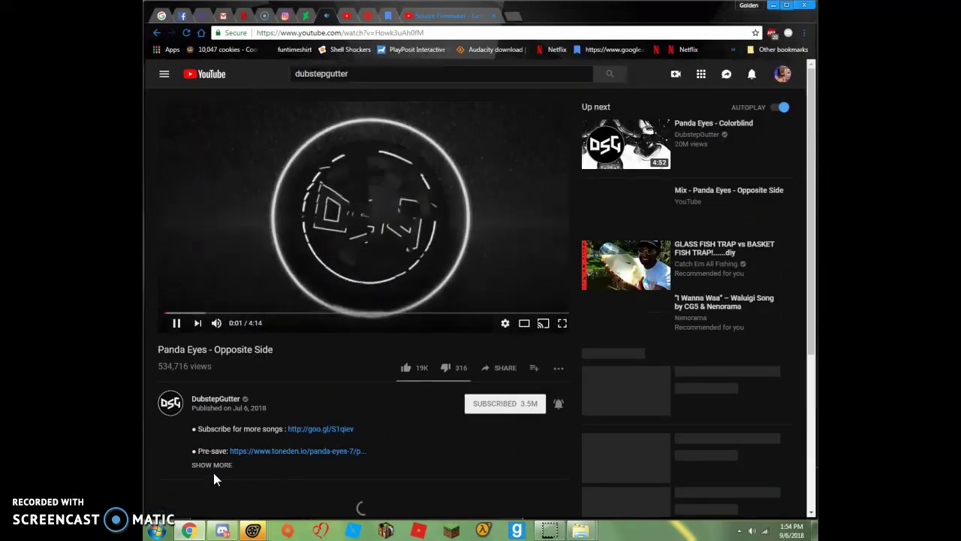
Expand the 'Panda Eyes - Opposite Side' description to view its follow links
scroll(379, 438, "down", 3)
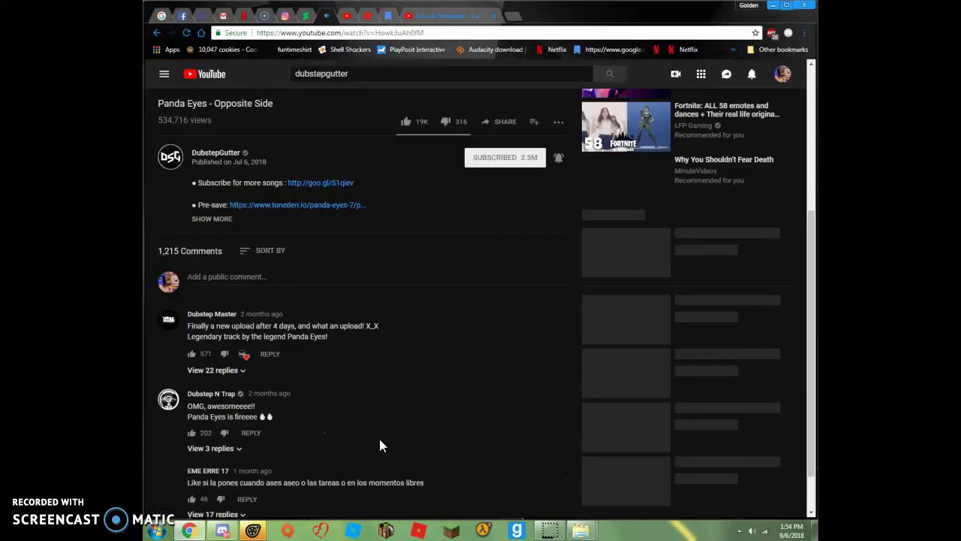
left_click(212, 221)
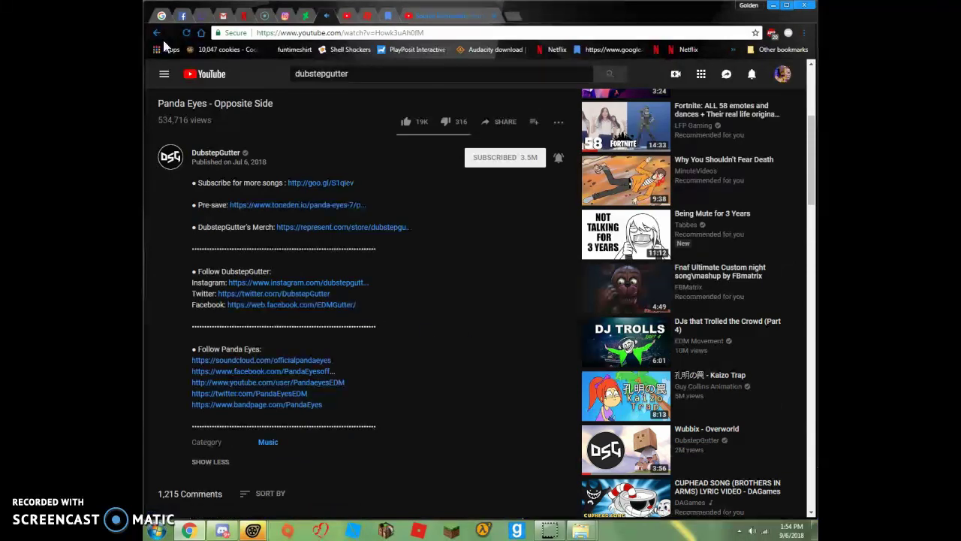
Scroll down to the channel's older uploads and open 'OVA - Can I Borrow A Feeling'
scroll(618, 302, "down", 6)
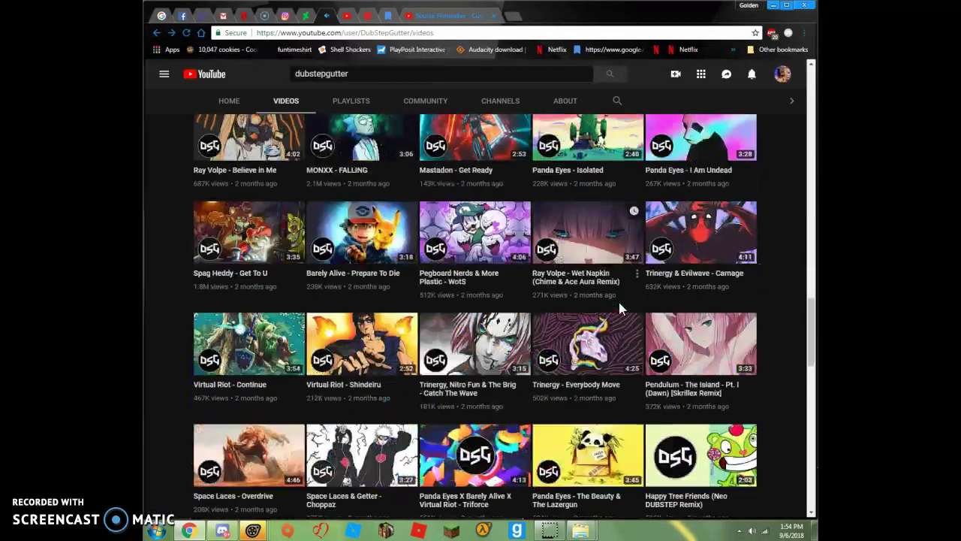
scroll(627, 292, "down", 6)
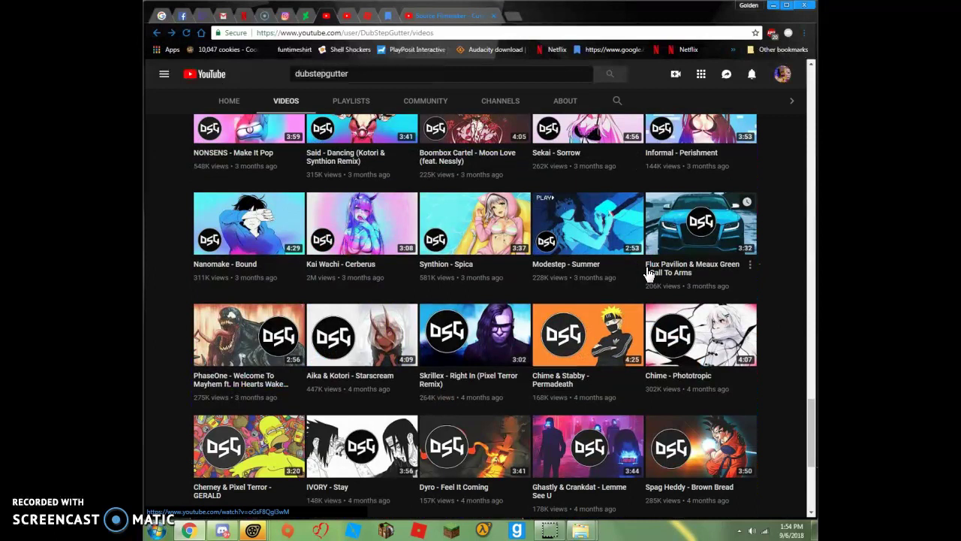
scroll(649, 270, "down", 3)
scroll(650, 270, "down", 3)
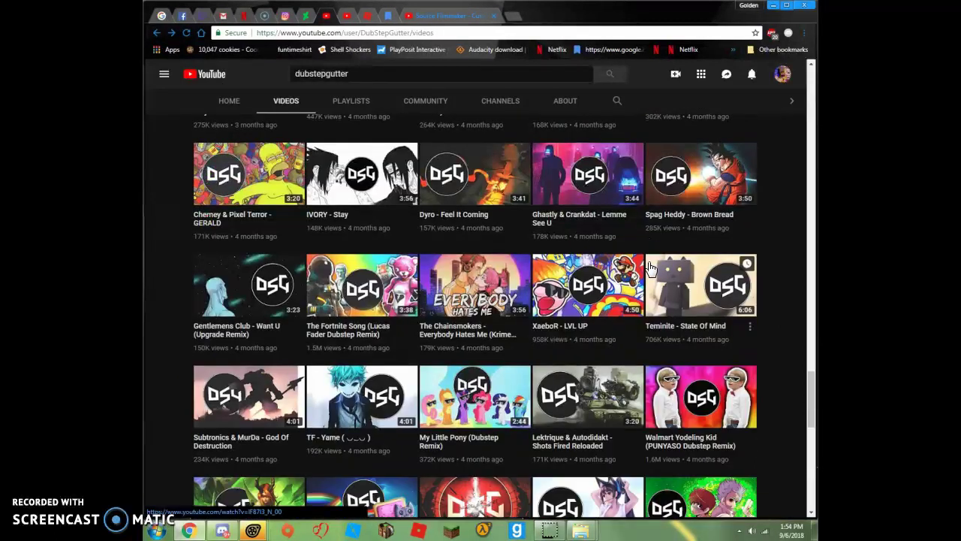
scroll(651, 268, "down", 3)
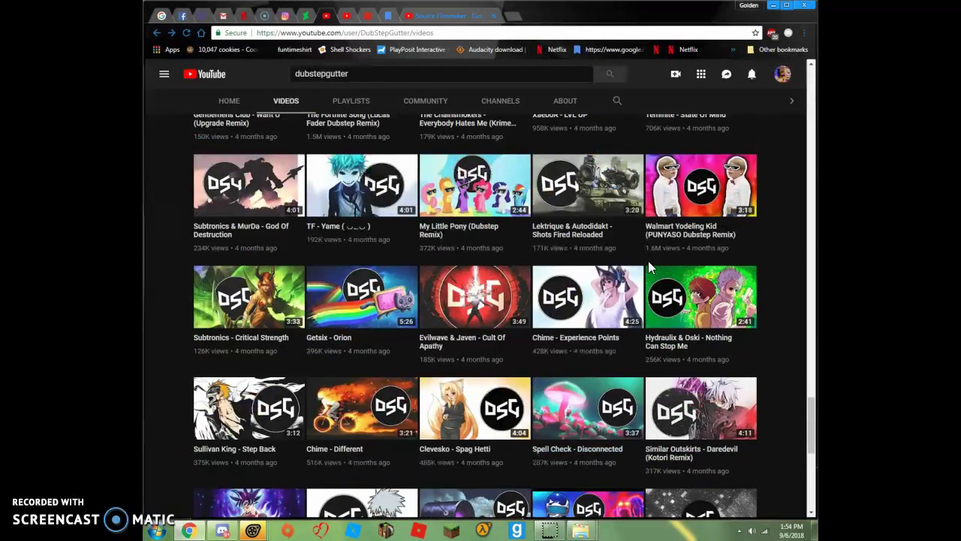
scroll(649, 260, "down", 3)
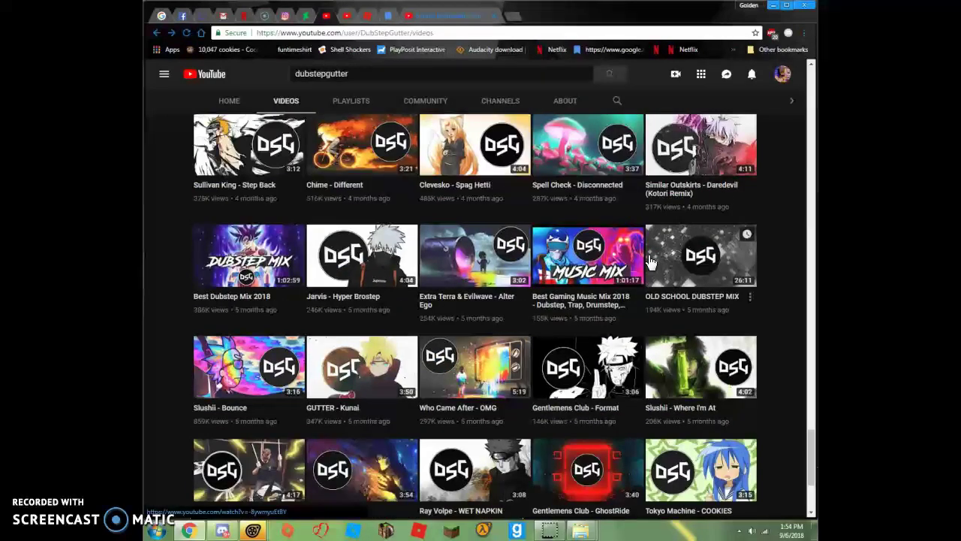
scroll(650, 261, "down", 3)
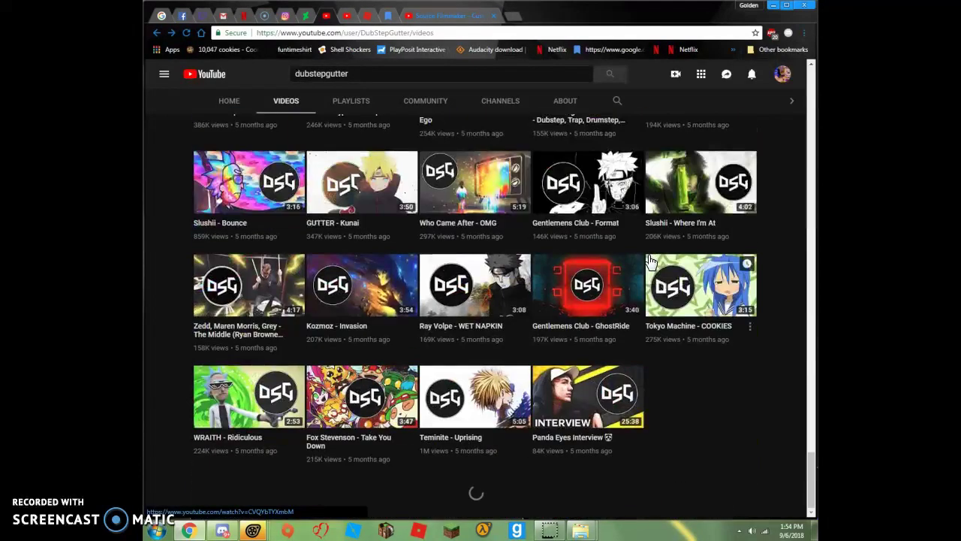
scroll(650, 261, "up", 4)
scroll(651, 261, "down", 3)
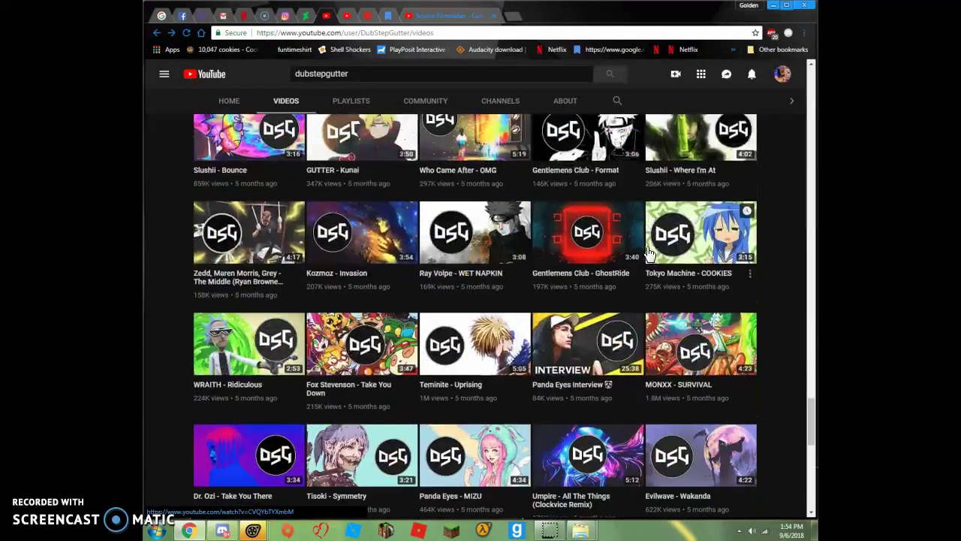
scroll(629, 237, "down", 3)
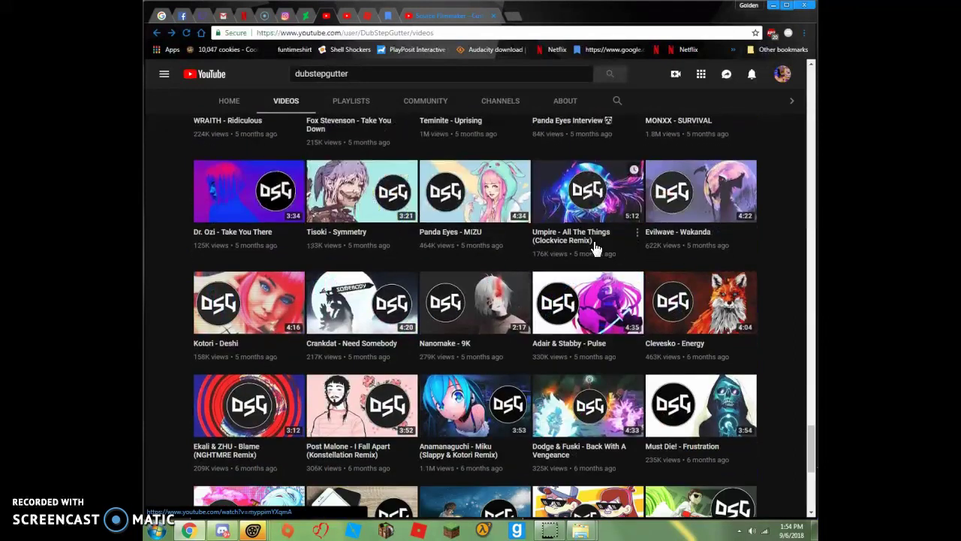
scroll(593, 236, "down", 4)
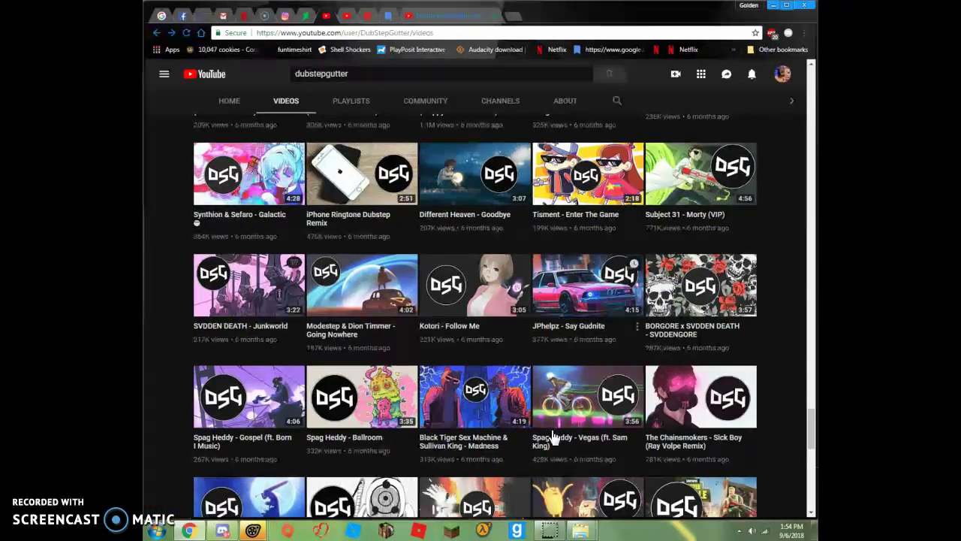
scroll(589, 413, "down", 3)
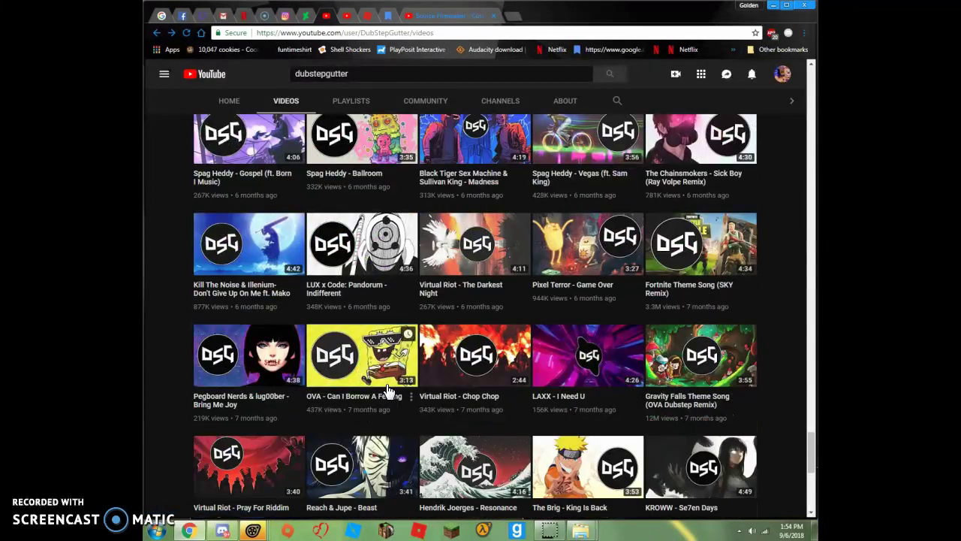
left_click(520, 442)
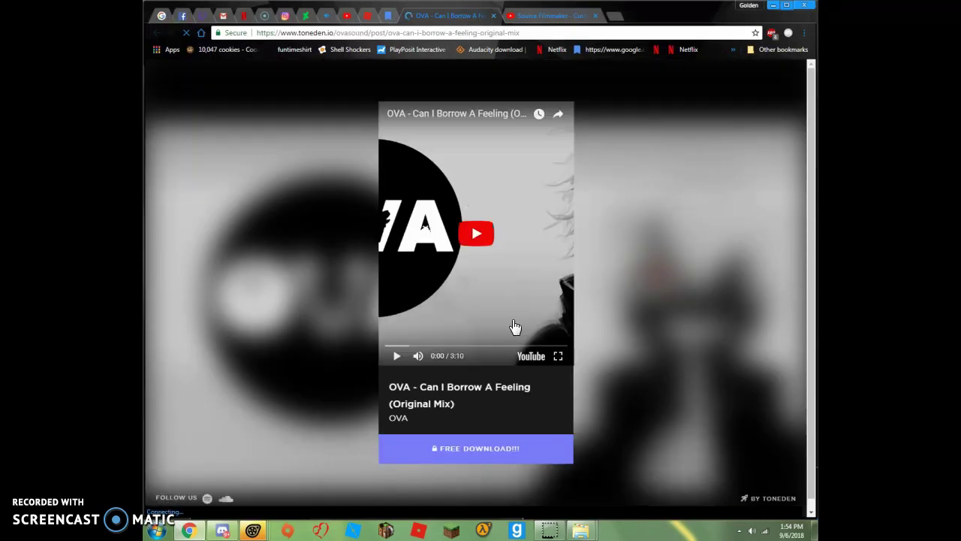
Unlock the ToneDen free download by subscribing on YouTube with the Google brand account
left_click(547, 453)
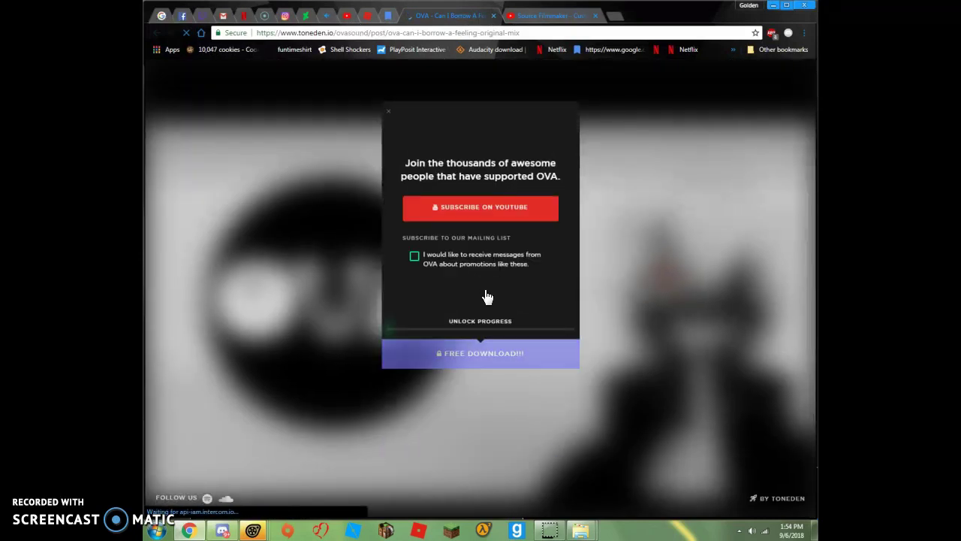
left_click(498, 214)
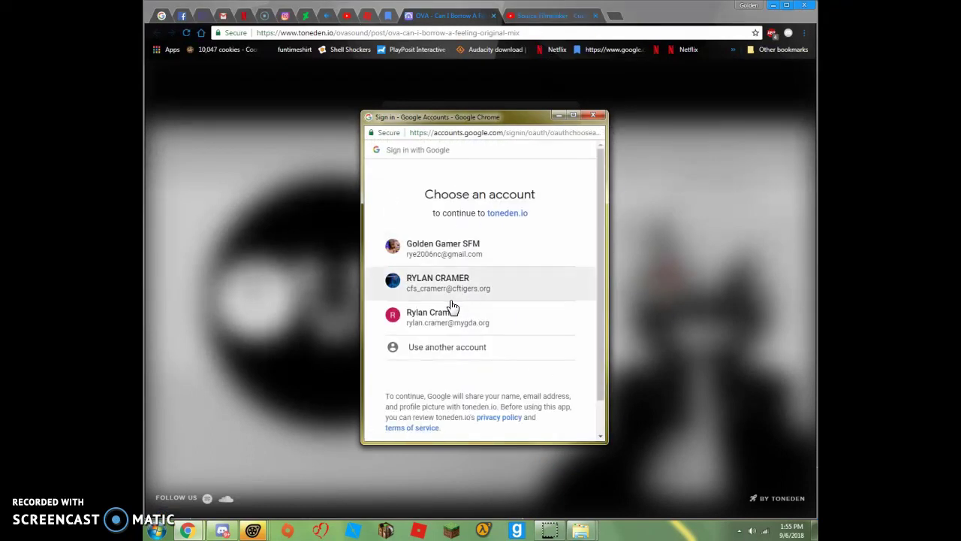
left_click(477, 314)
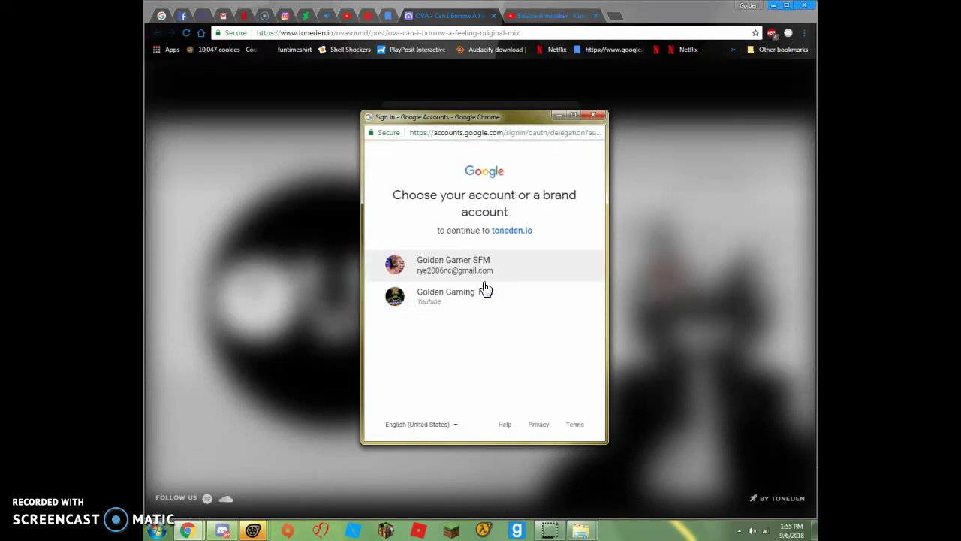
left_click(485, 293)
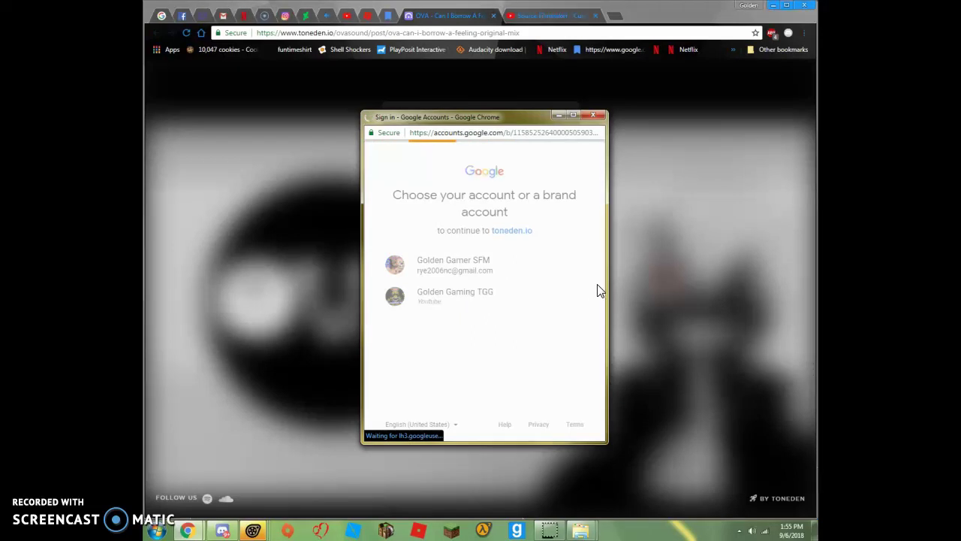
scroll(565, 443, "down", 1)
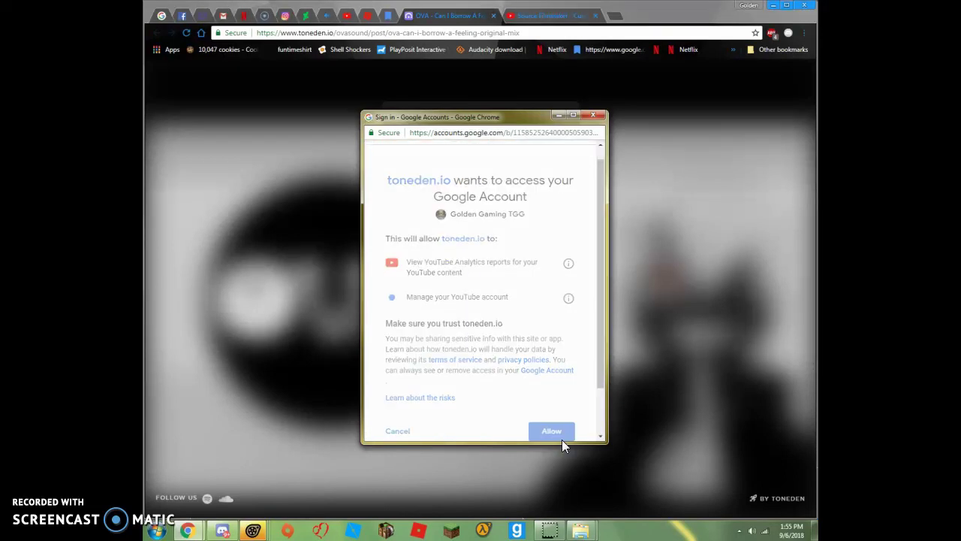
left_click(562, 438)
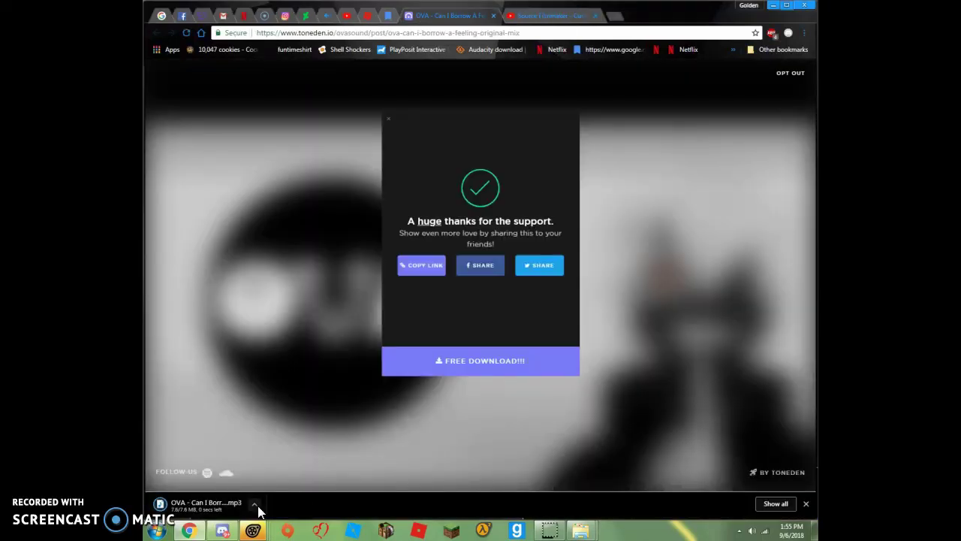
Show the downloaded OVA mp3 in its folder
left_click(255, 505)
left_click(292, 467)
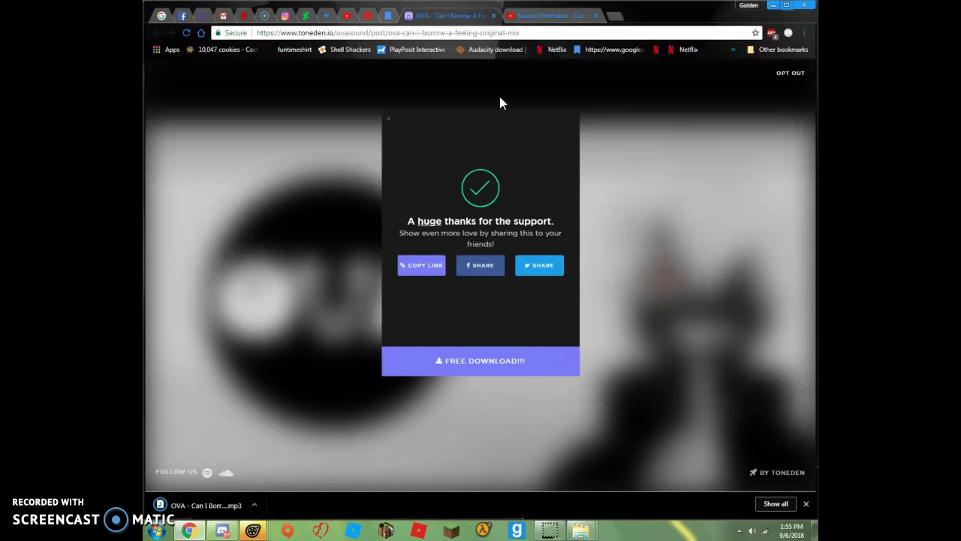
left_click(254, 505)
left_click(292, 469)
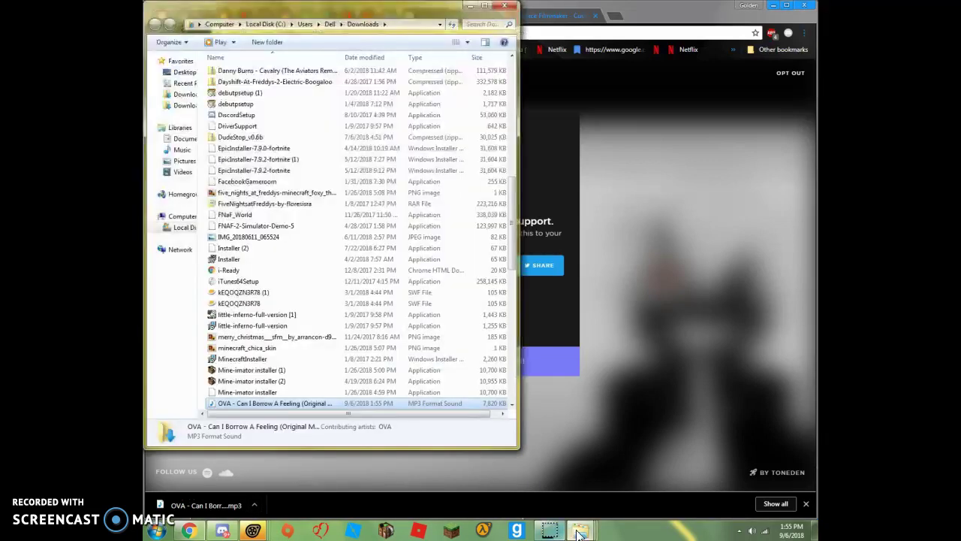
Close the Music window and move the custom sound folder aside to reveal Downloads
mouse_move(581, 530)
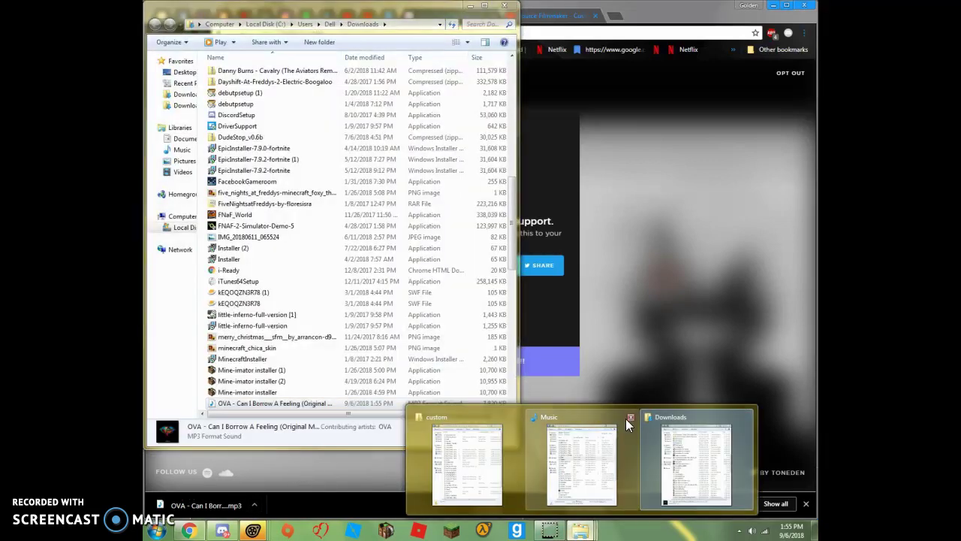
left_click(628, 417)
left_click(525, 459)
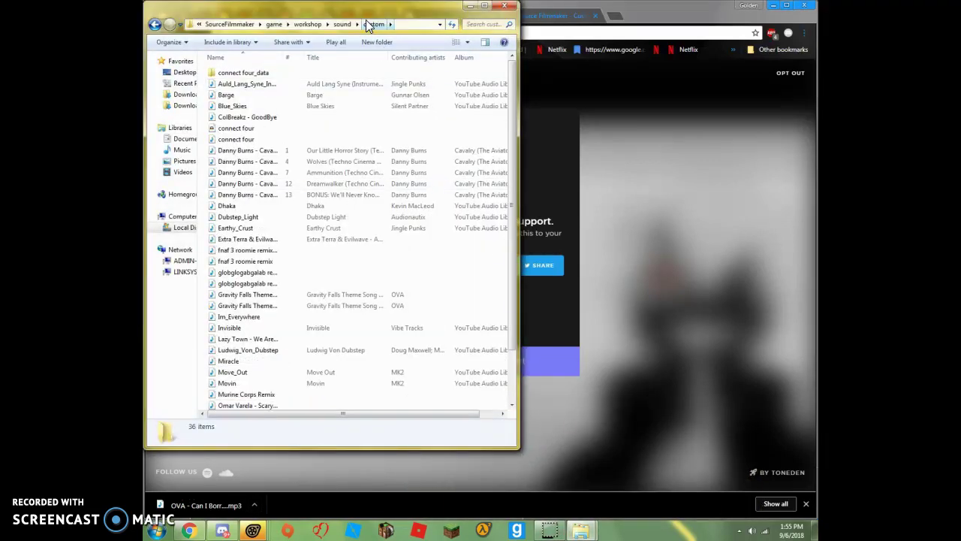
left_click_drag(421, 39, 796, 18)
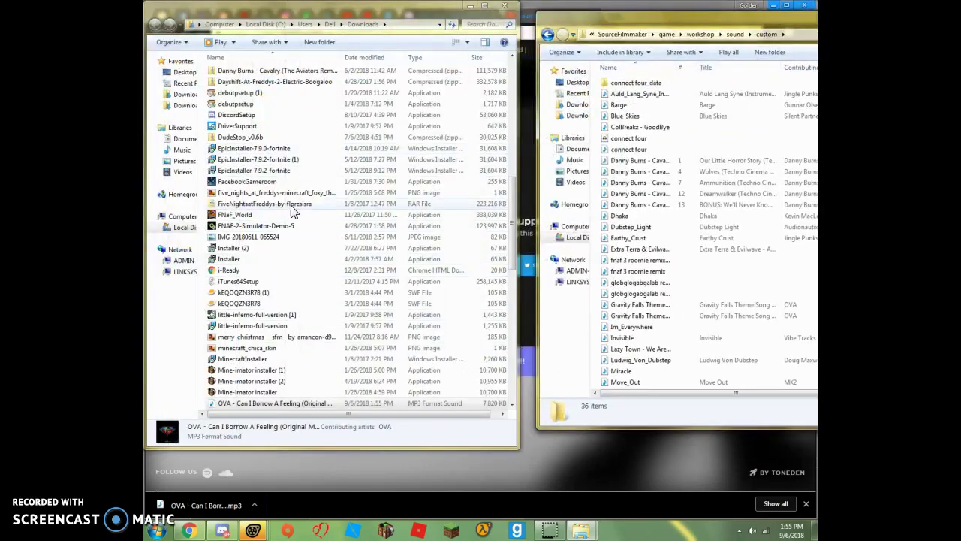
Move 'OVA - Can I Borrow A Feeling (Original Mix).mp3' into the custom folder, replacing the old copy
left_click(279, 402)
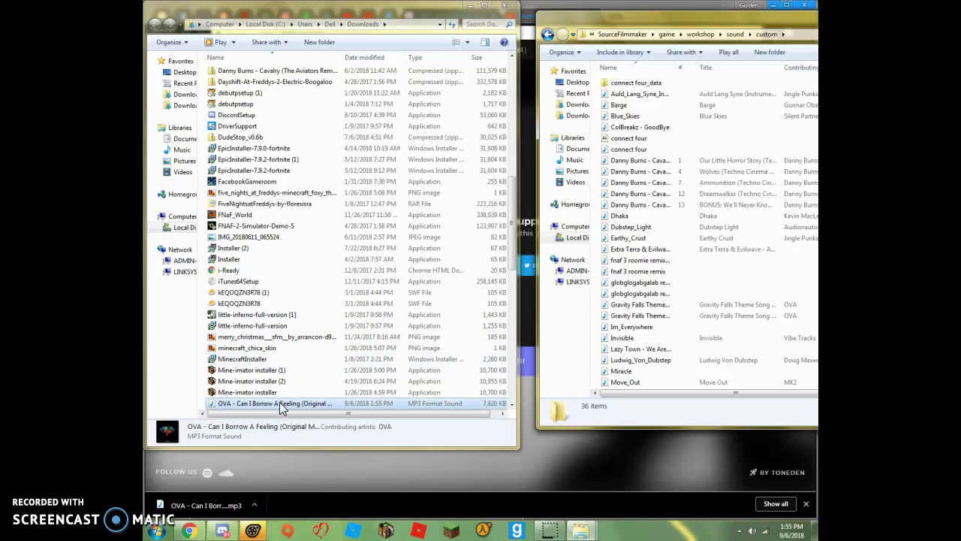
left_click_drag(280, 402, 715, 250)
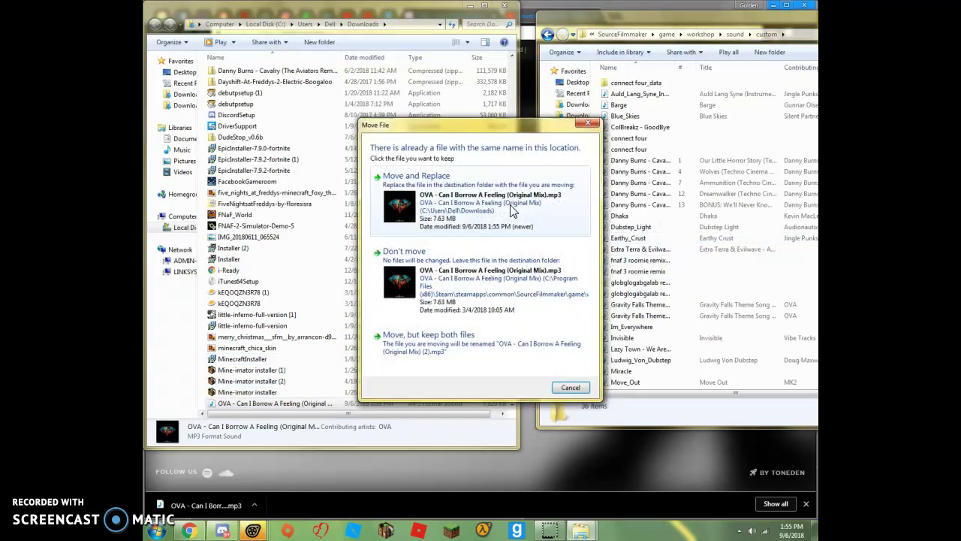
left_click(571, 228)
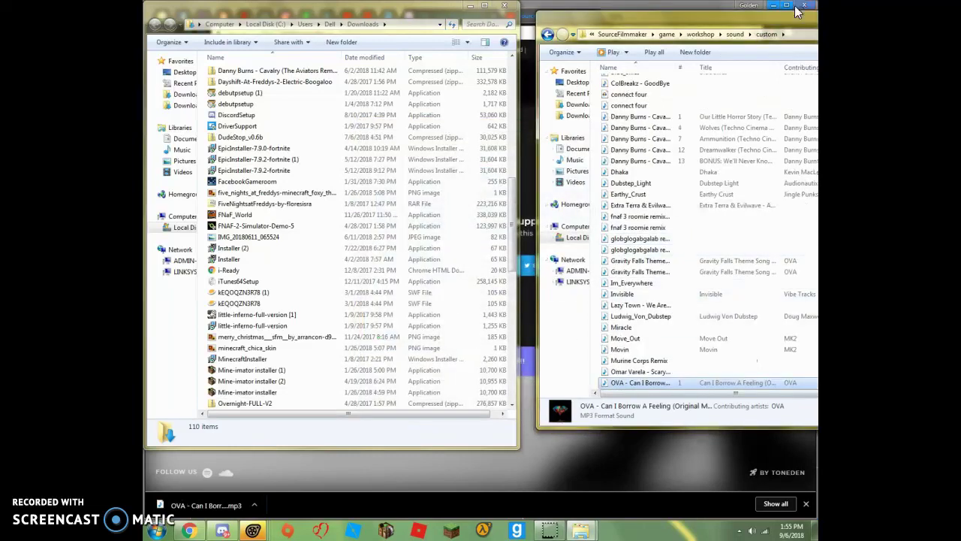
left_click(469, 6)
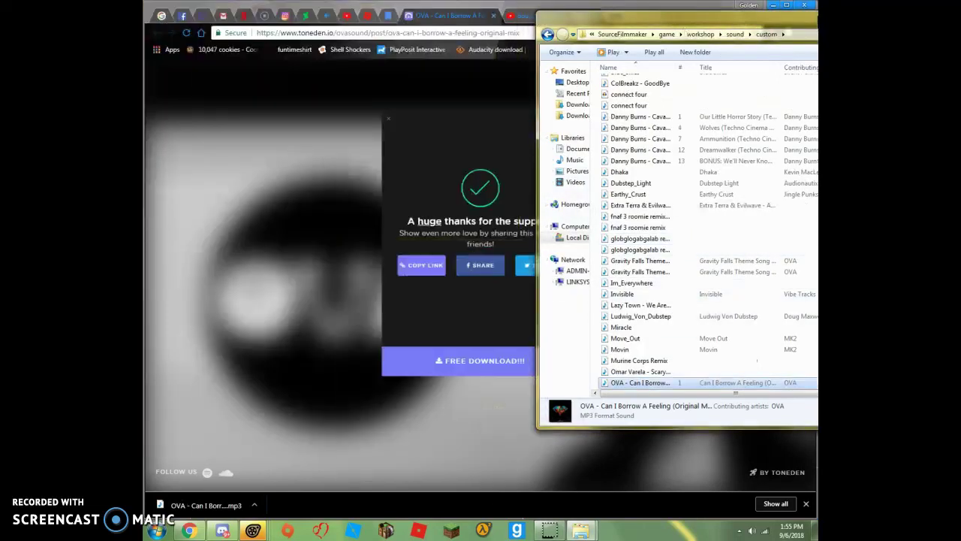
left_click_drag(801, 28, 301, 100)
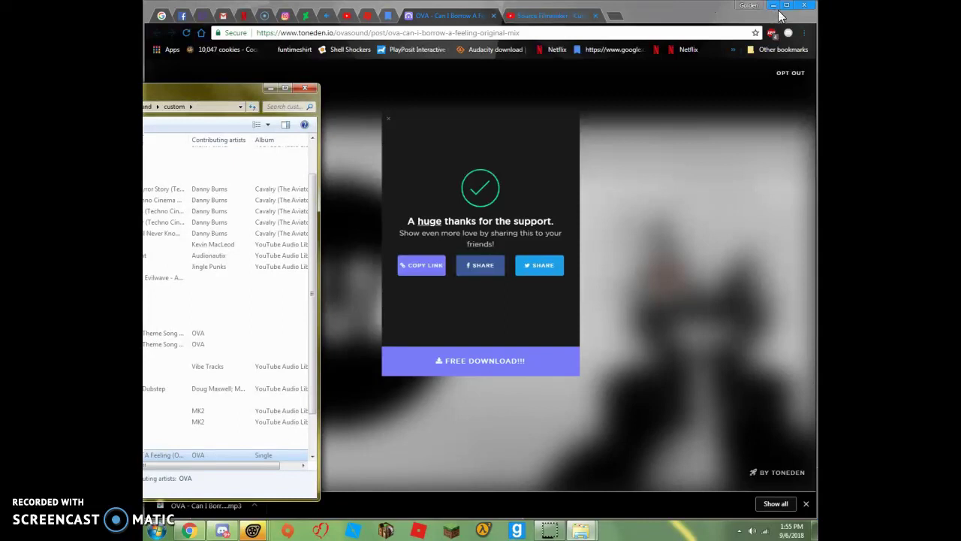
Bring up Source Filmmaker, dismiss the Unsupported Graphics Card warning, and glance at the YouTube page
left_click(248, 529)
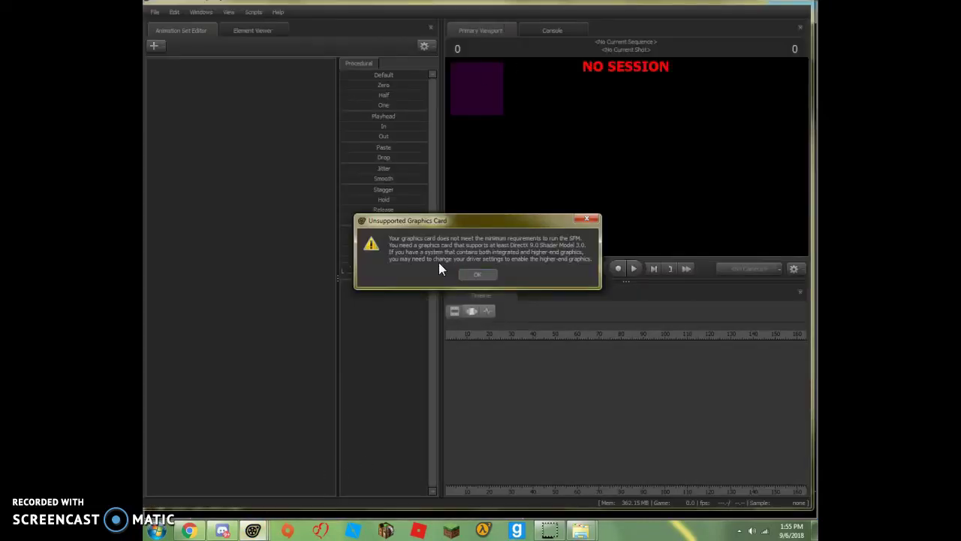
left_click(476, 275)
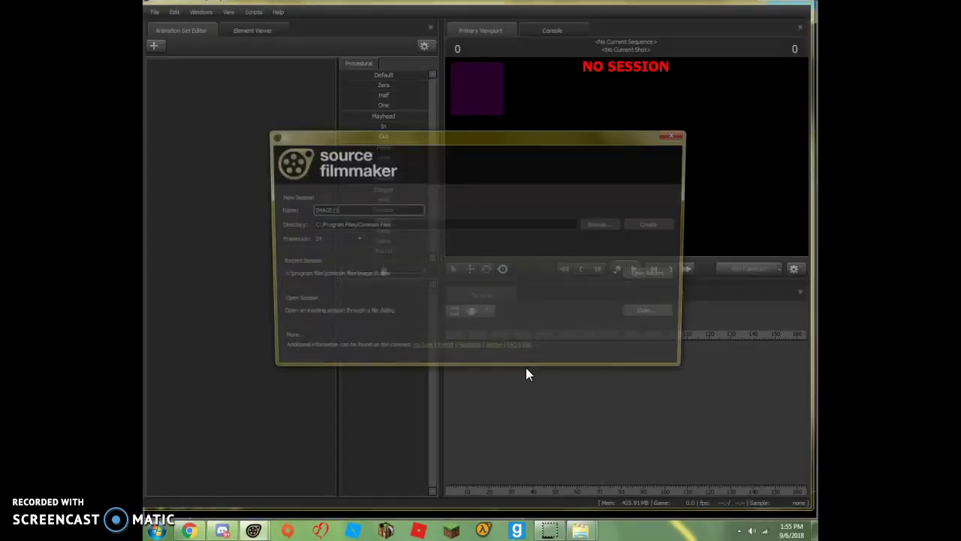
key("alt+Tab")
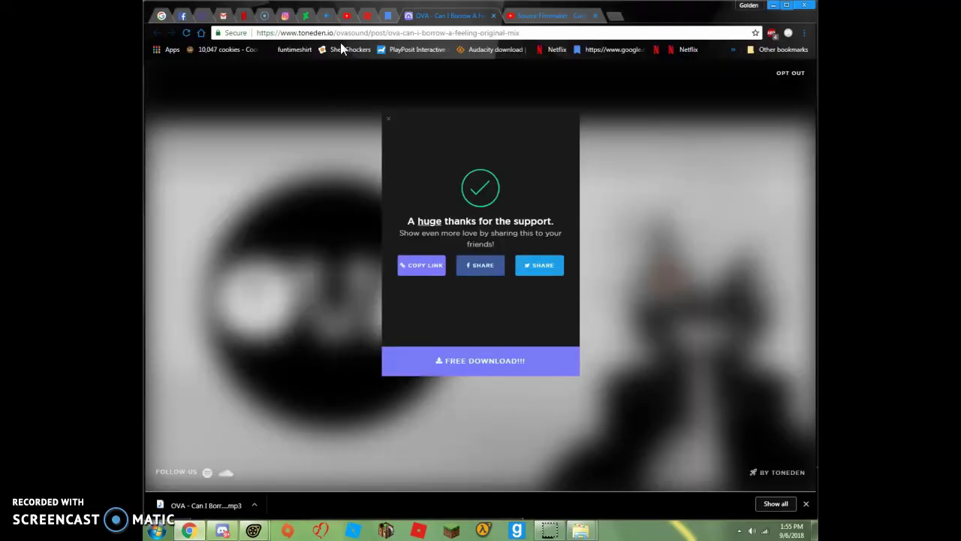
left_click(331, 15)
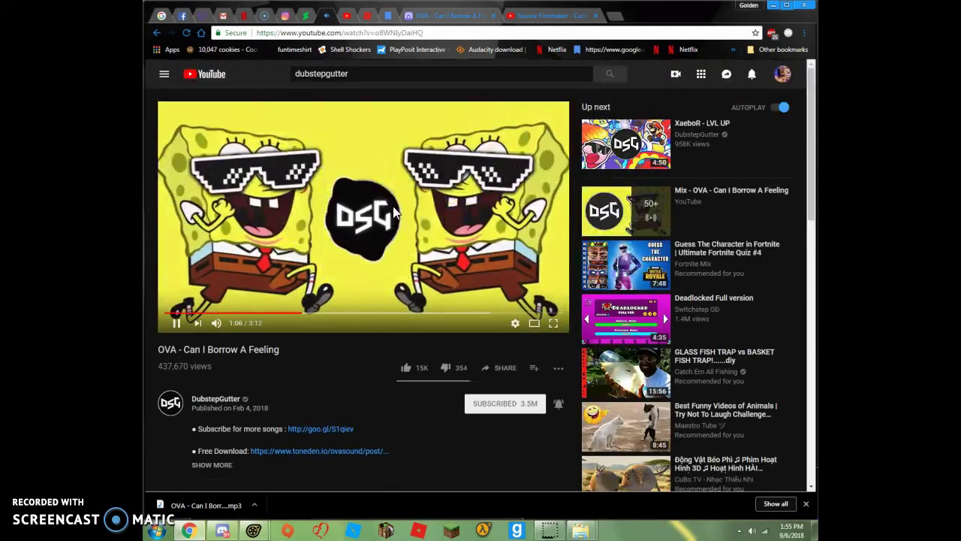
Create a new SFM session, check the YouTube and Discord windows, and return to Source Filmmaker
left_click(253, 531)
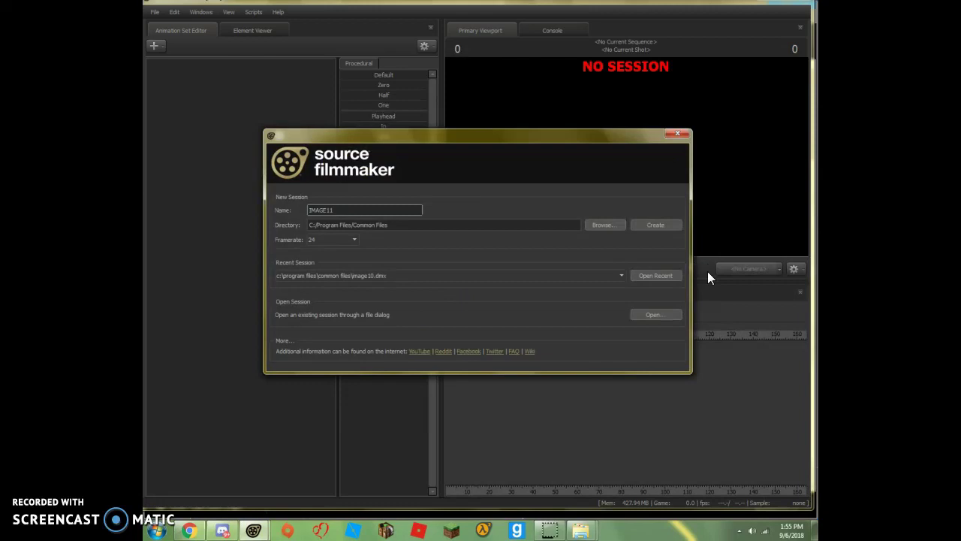
left_click(655, 225)
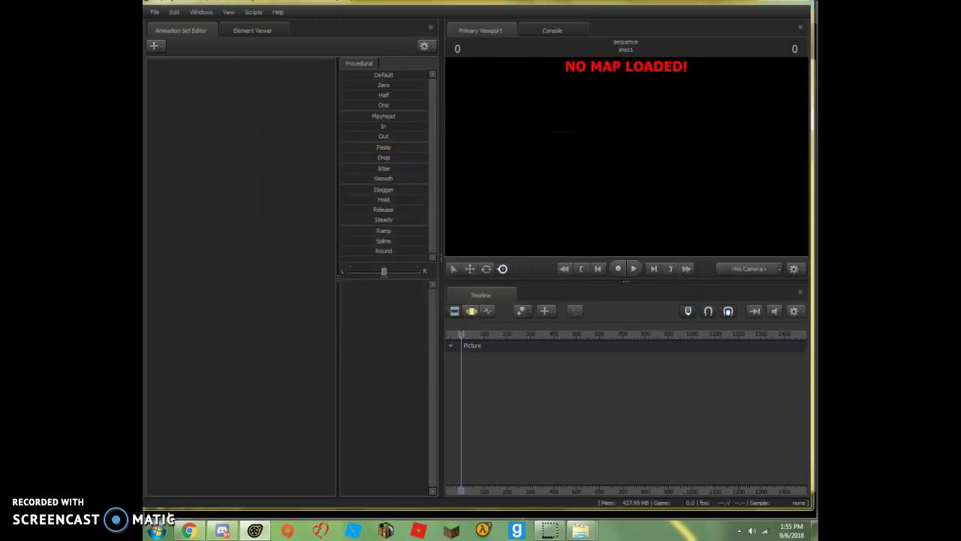
left_click(189, 531)
left_click(226, 531)
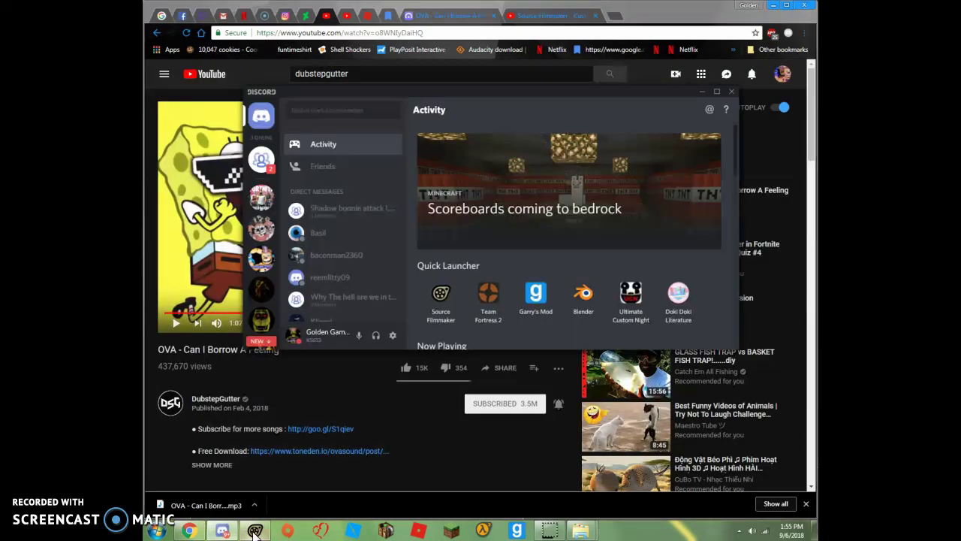
left_click(255, 532)
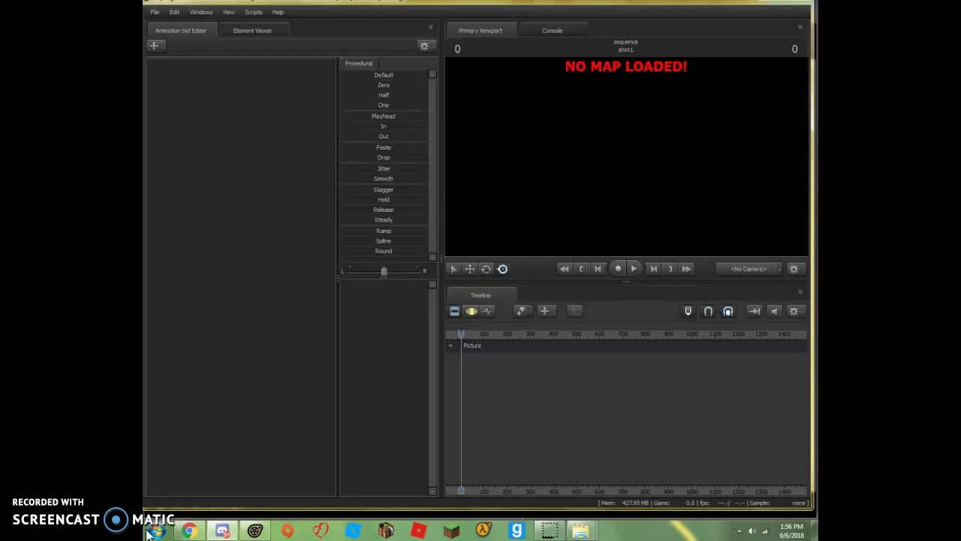
Dismiss the SFM Workshop Download Queue dialog to reveal the empty timeline tracks
left_click(155, 531)
left_click(149, 532)
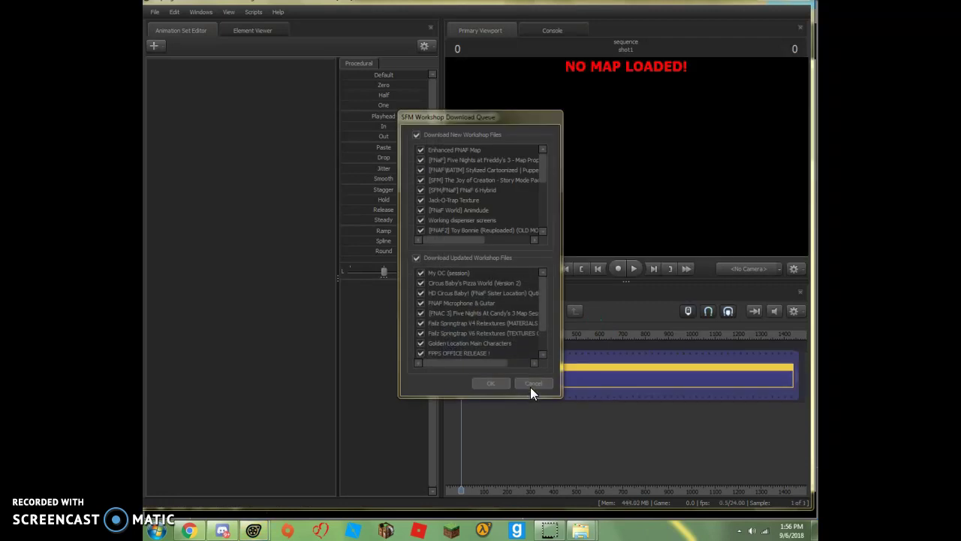
left_click(531, 385)
Open the sound clip browser from a Sound track and show the custom folder's sounds
right_click(506, 435)
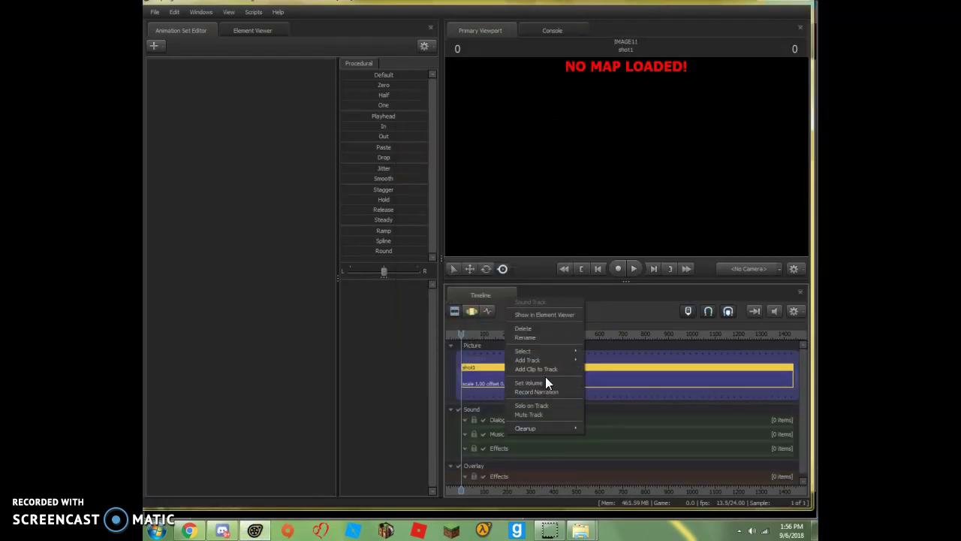
left_click(546, 375)
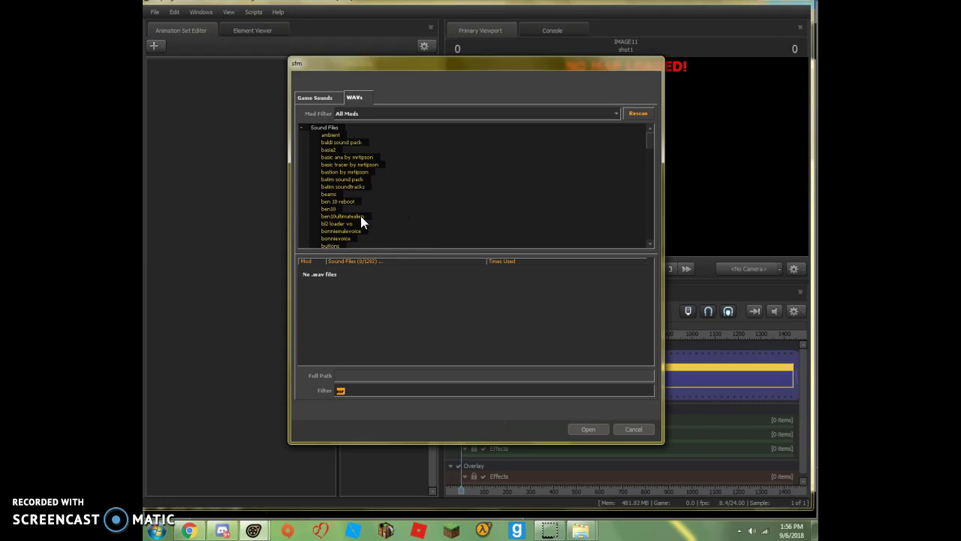
scroll(361, 216, "down", 3)
left_click(354, 220)
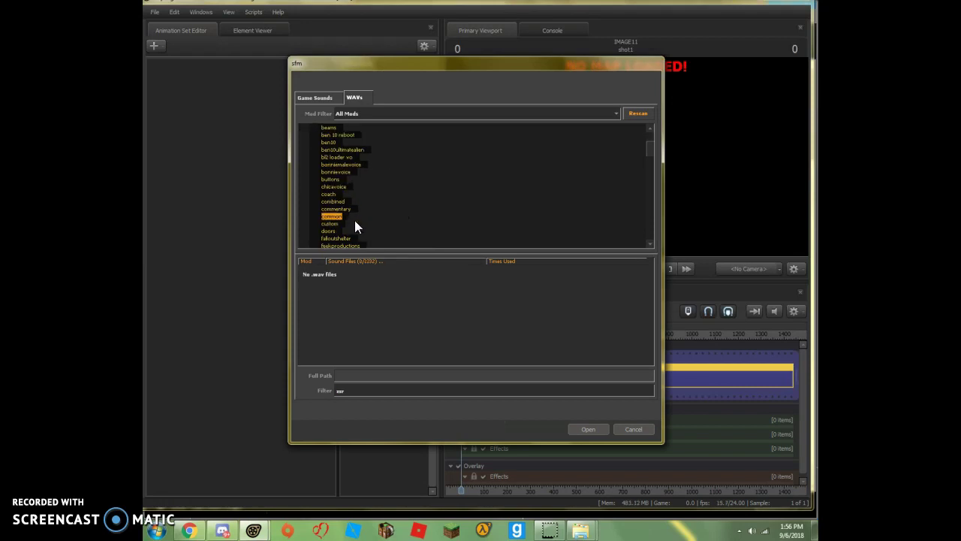
Clear the filter, check connect four.mp3 and colbreakz - goodbye.wav, then cancel and return to YouTube
left_click(365, 392)
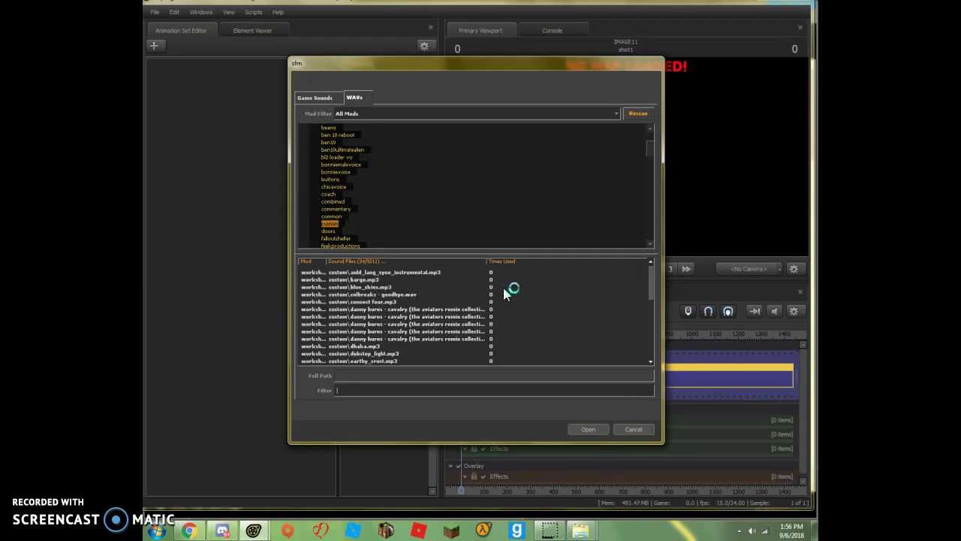
left_click(498, 300)
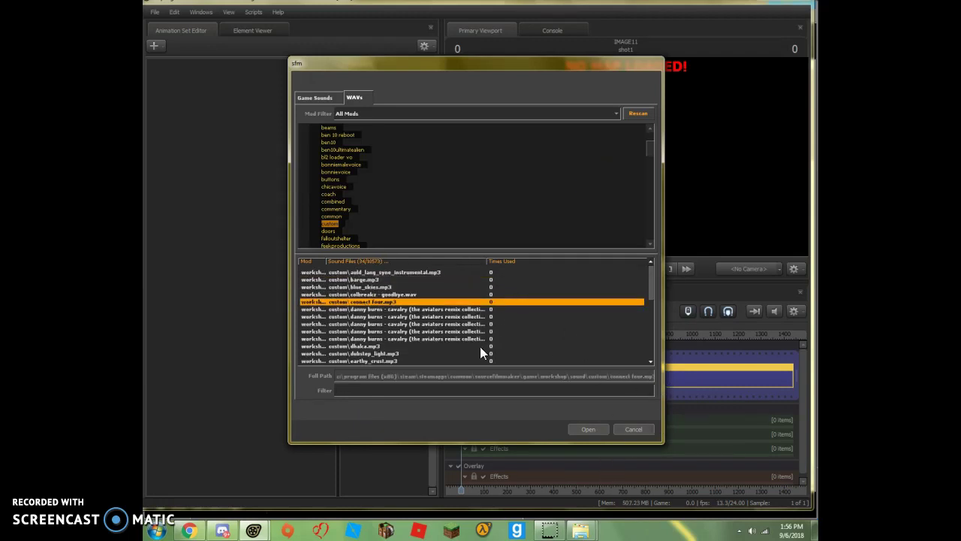
left_click(469, 295)
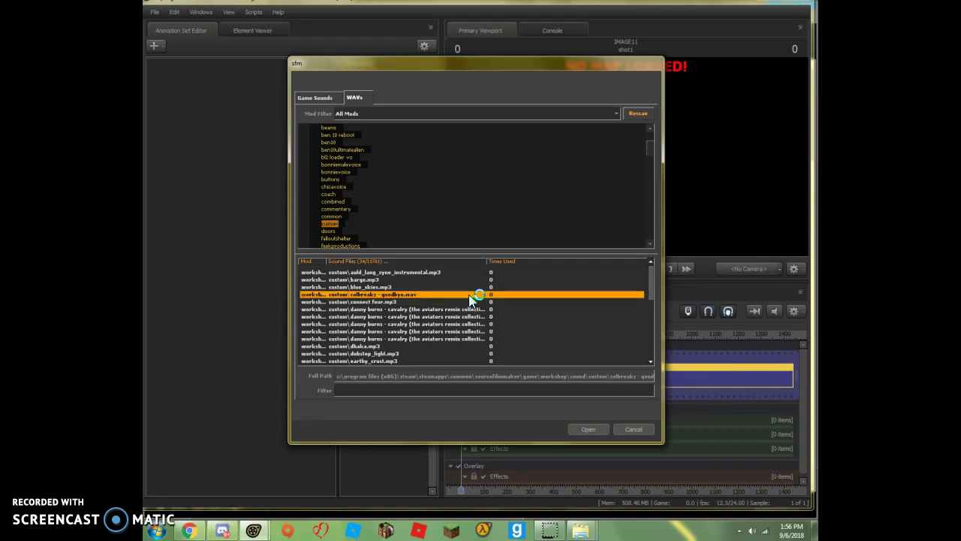
left_click(627, 431)
left_click(189, 530)
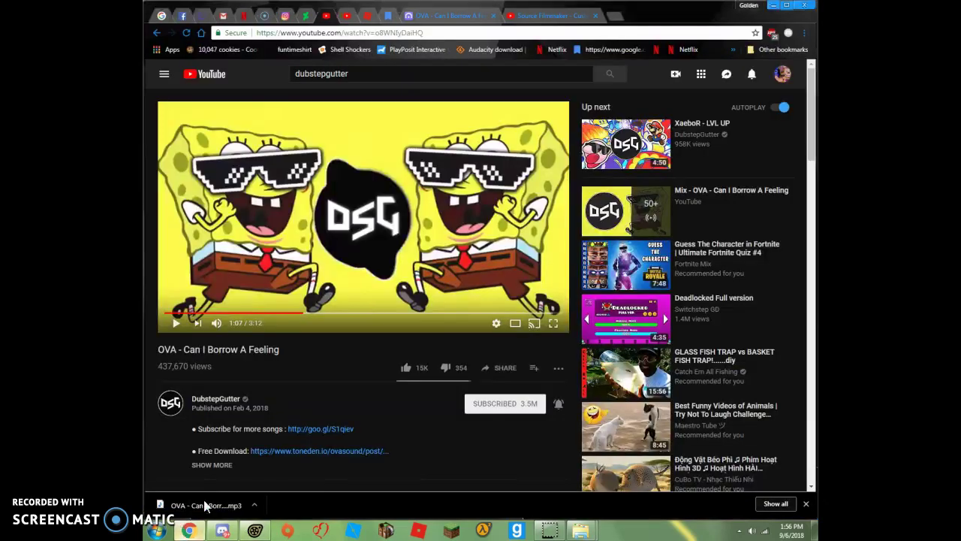